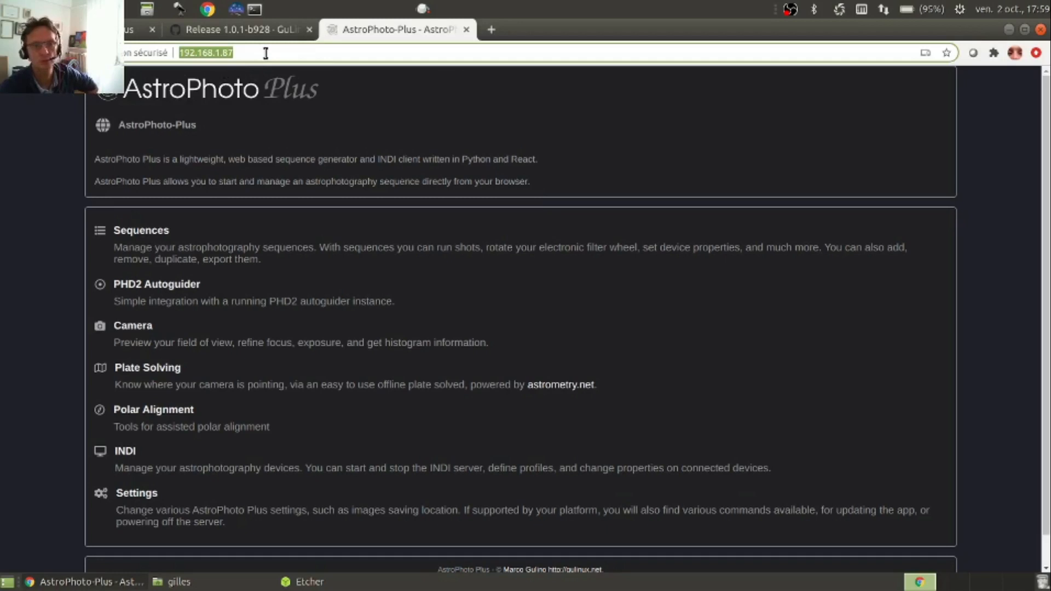
click(265, 53)
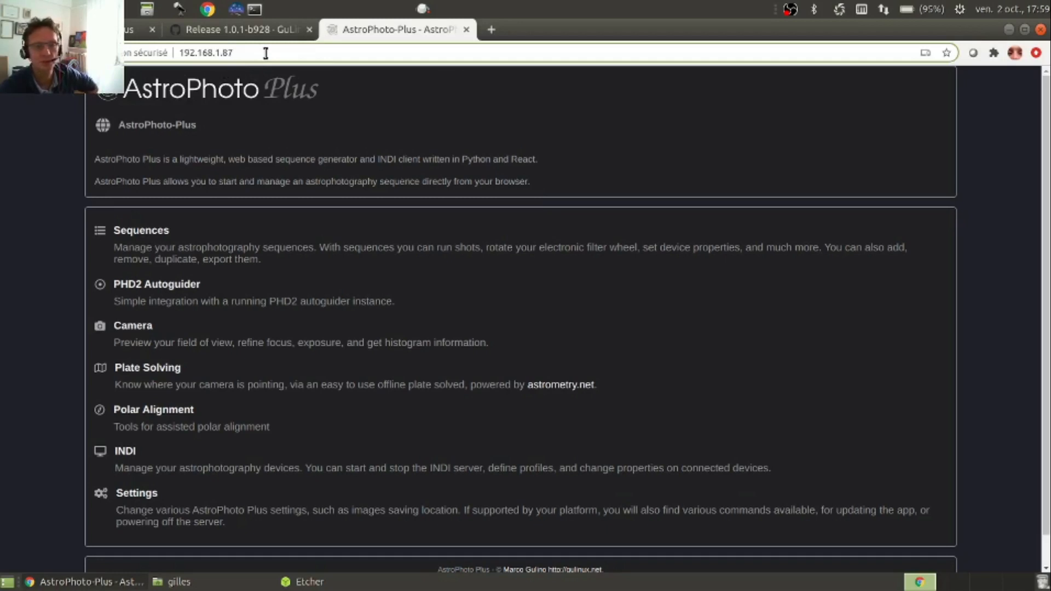
drag(266, 53, 175, 53)
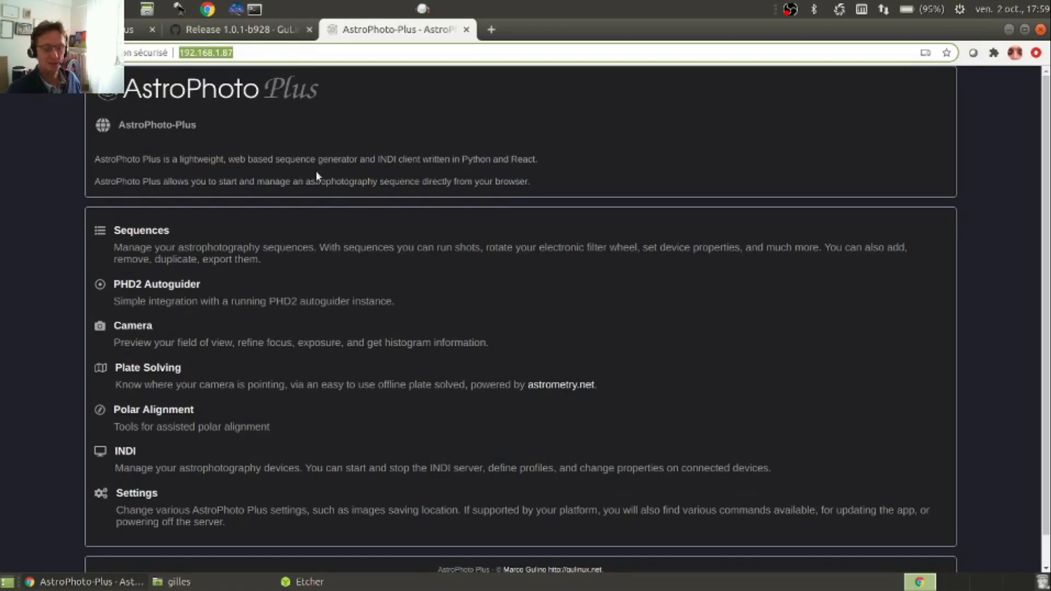
scroll(331, 197, down, 1)
scroll(331, 198, up, 1)
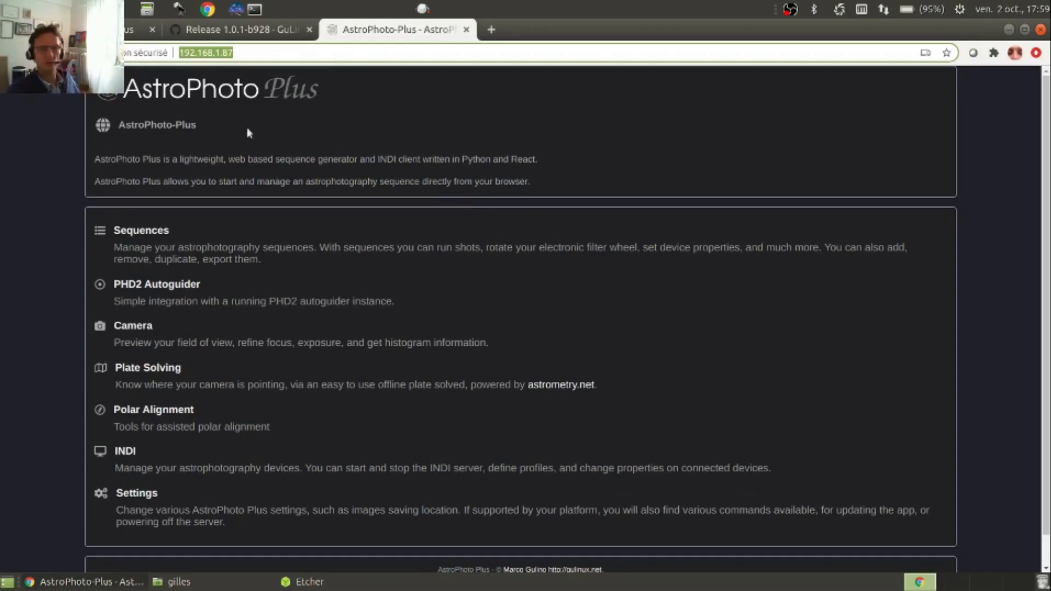
scroll(301, 186, down, 1)
scroll(305, 194, up, 1)
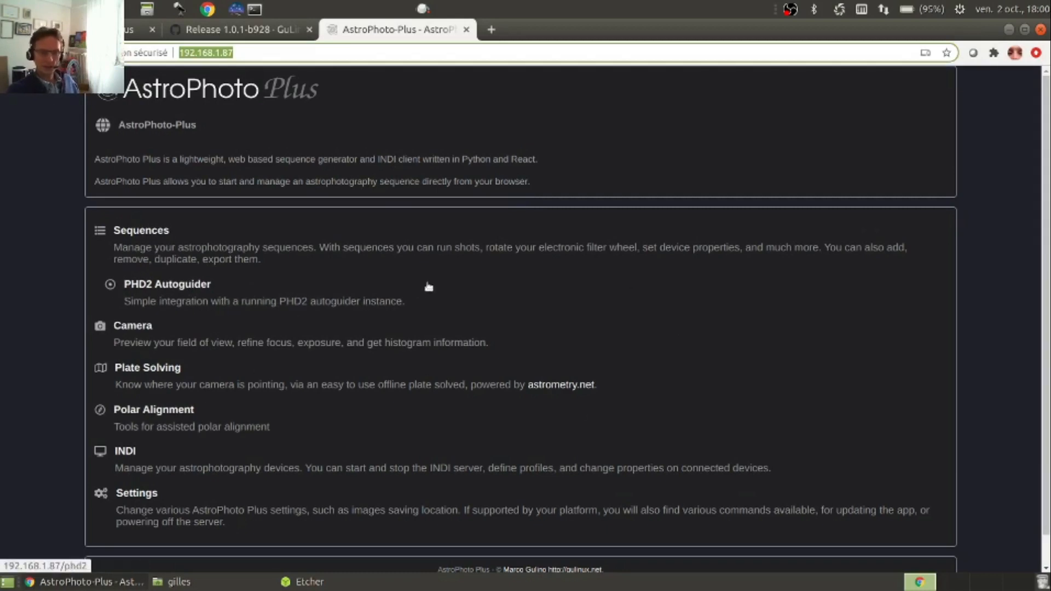
Open the Settings page from the AstroPhoto Plus home page
scroll(441, 274, down, 1)
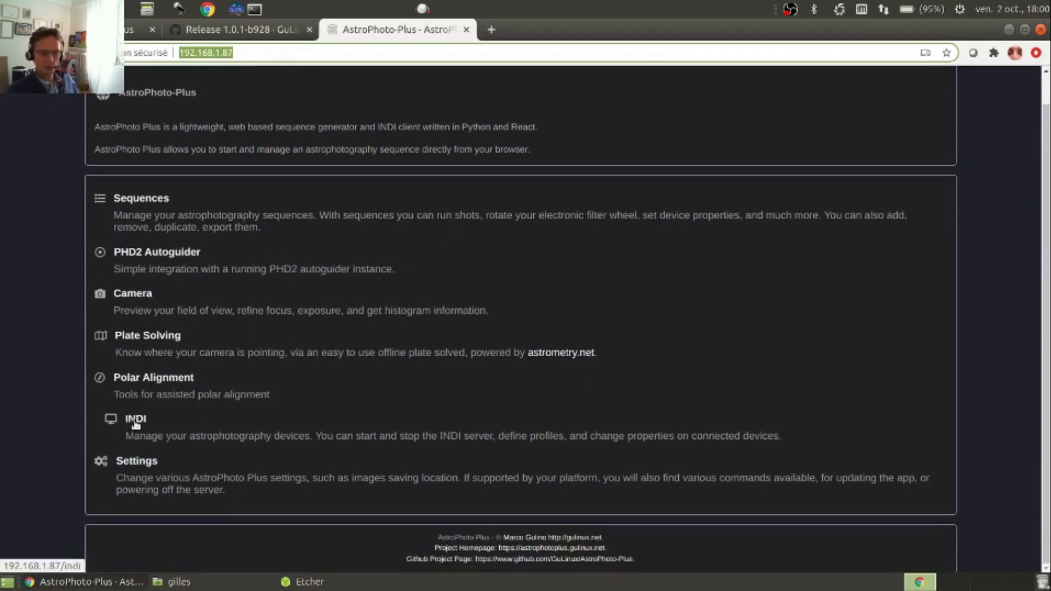
click(156, 465)
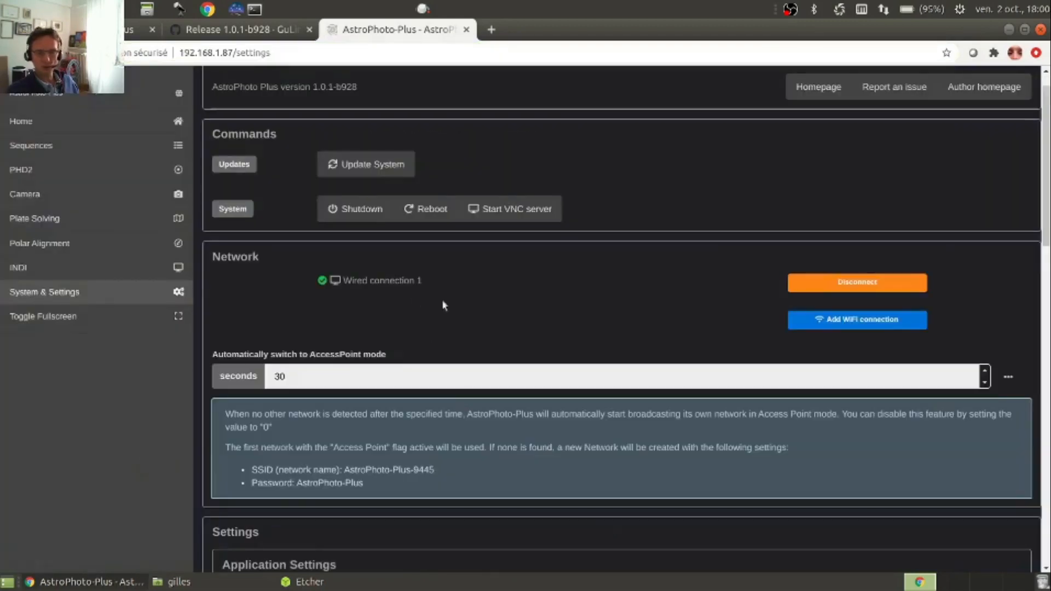
scroll(422, 284, down, 3)
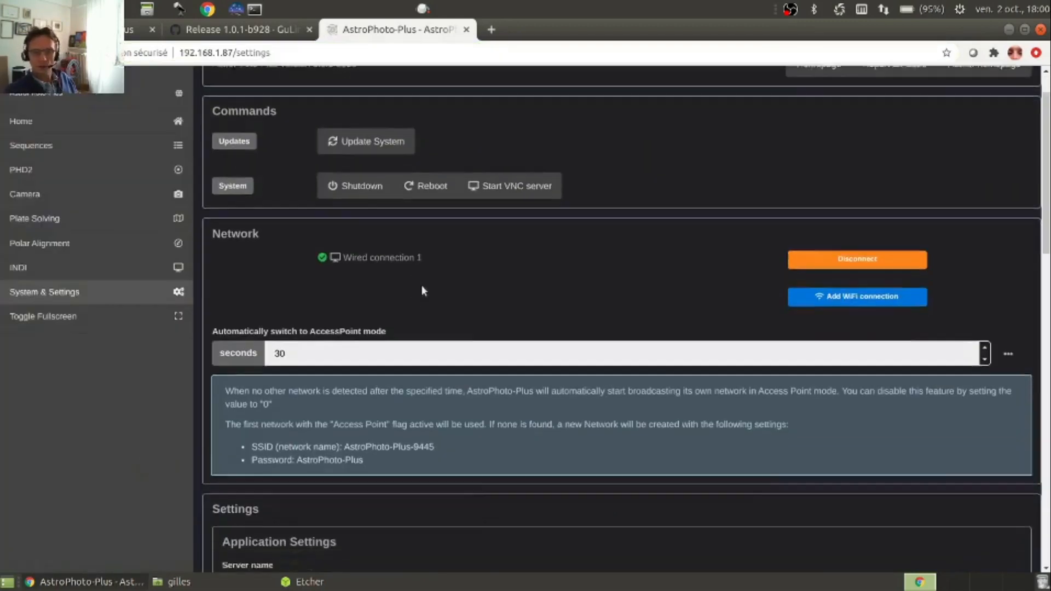
scroll(444, 252, up, 4)
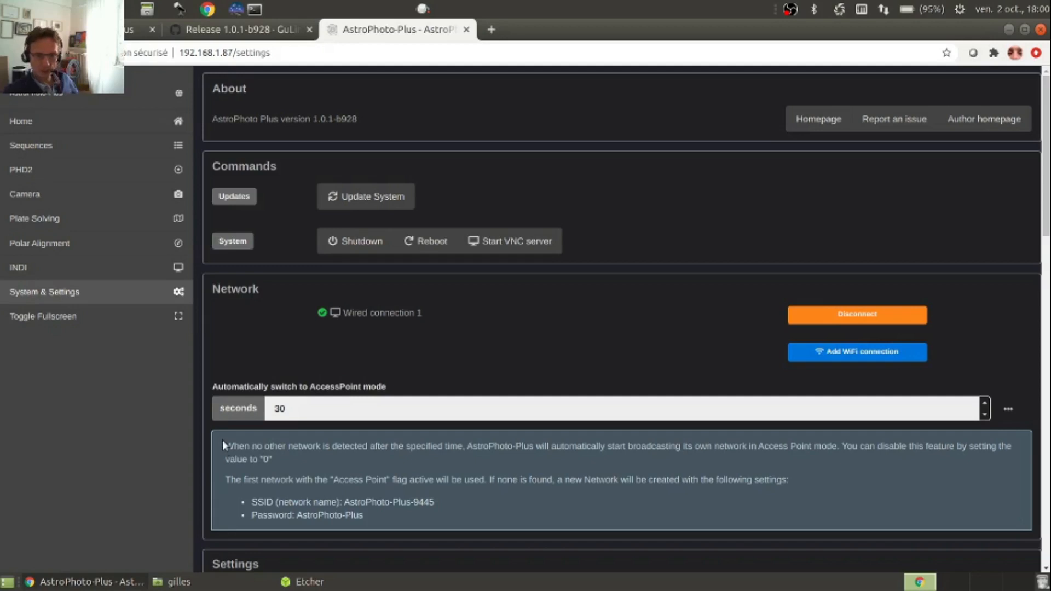
Read the Network section's notes on automatic access point switching, how to disable it, and the fallback network's settings
double_click(257, 294)
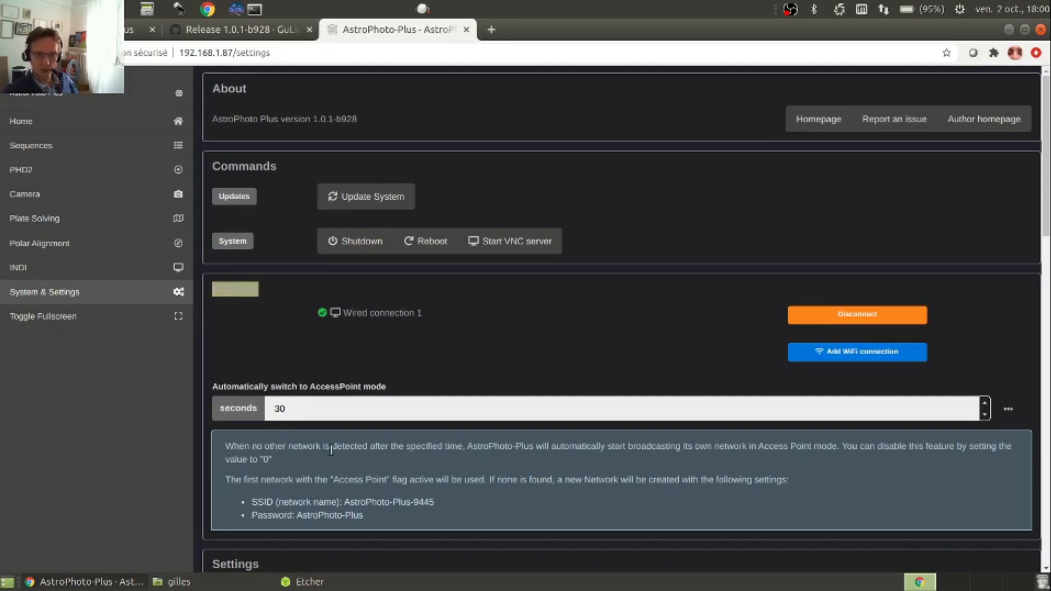
click(339, 464)
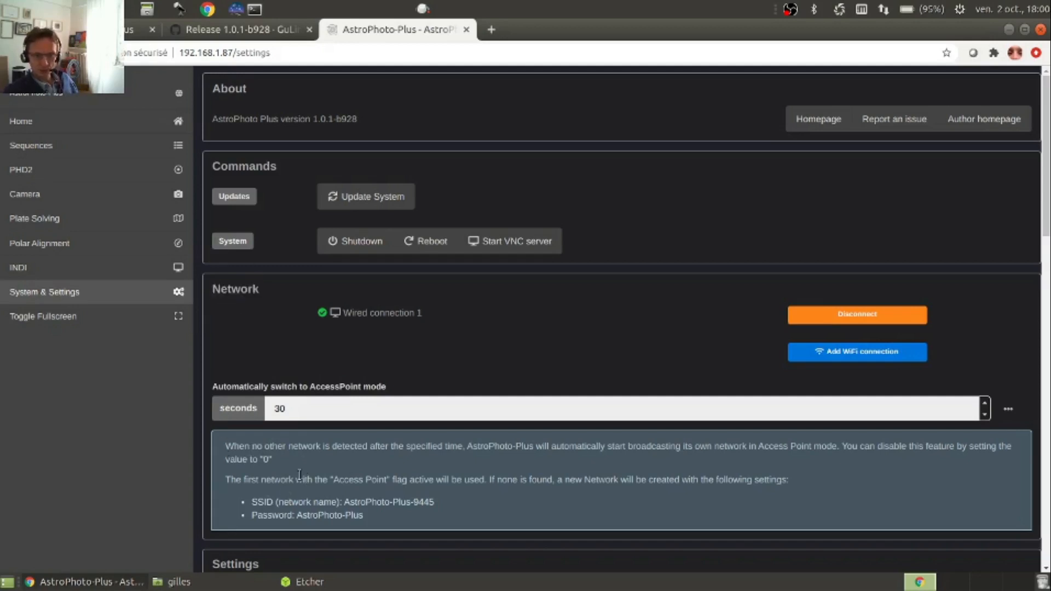
drag(285, 446, 386, 446)
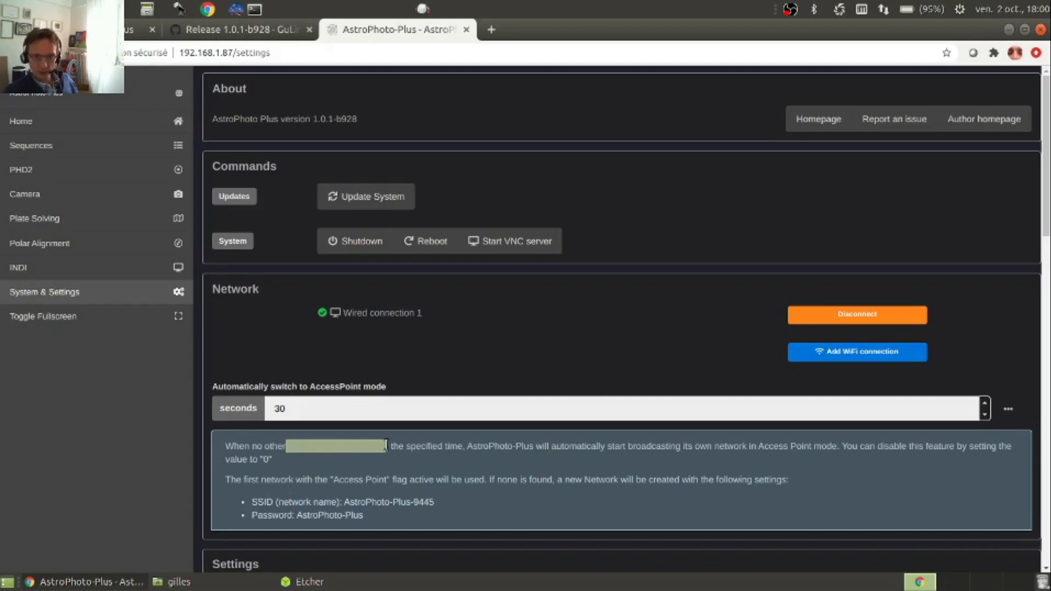
click(412, 458)
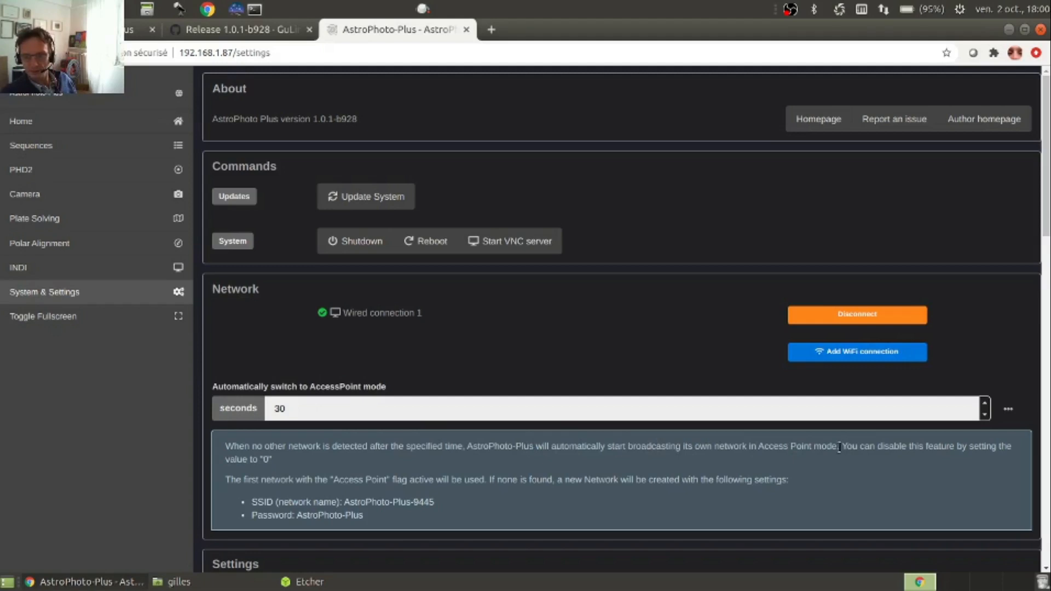
drag(839, 448, 764, 457)
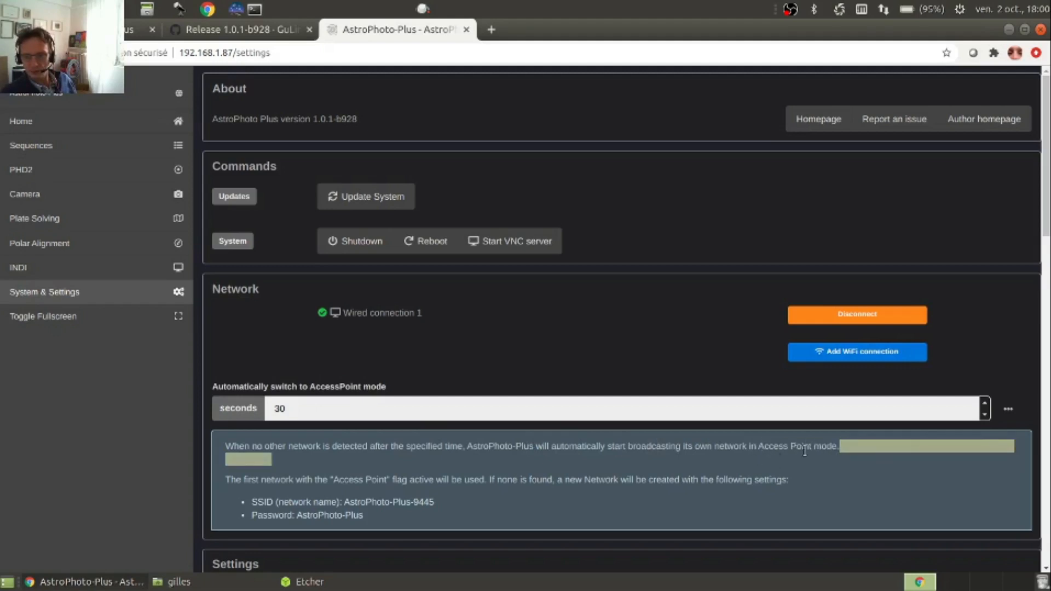
click(573, 448)
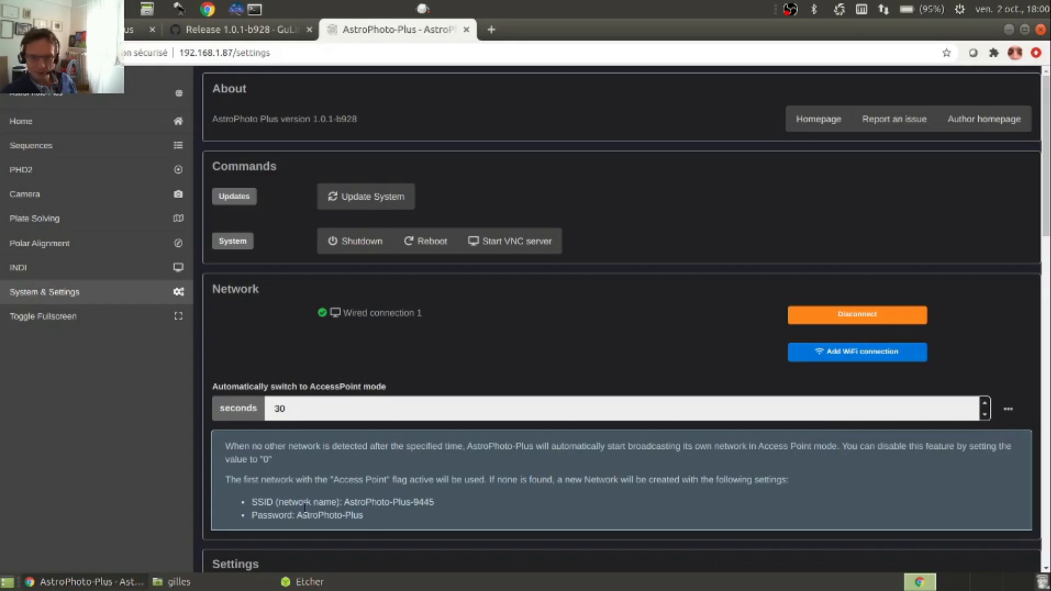
drag(439, 507, 343, 504)
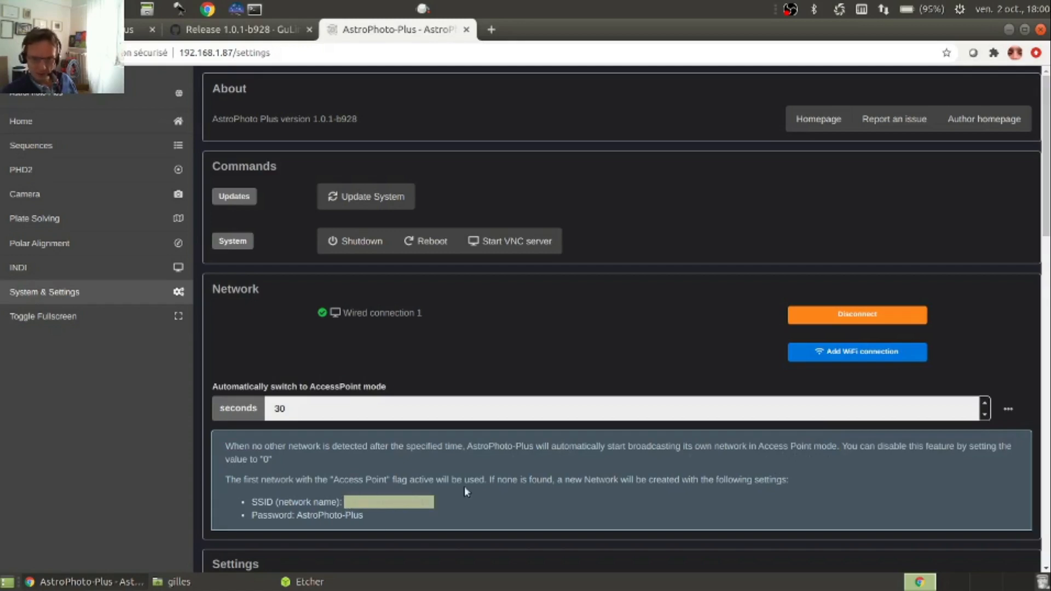
click(464, 487)
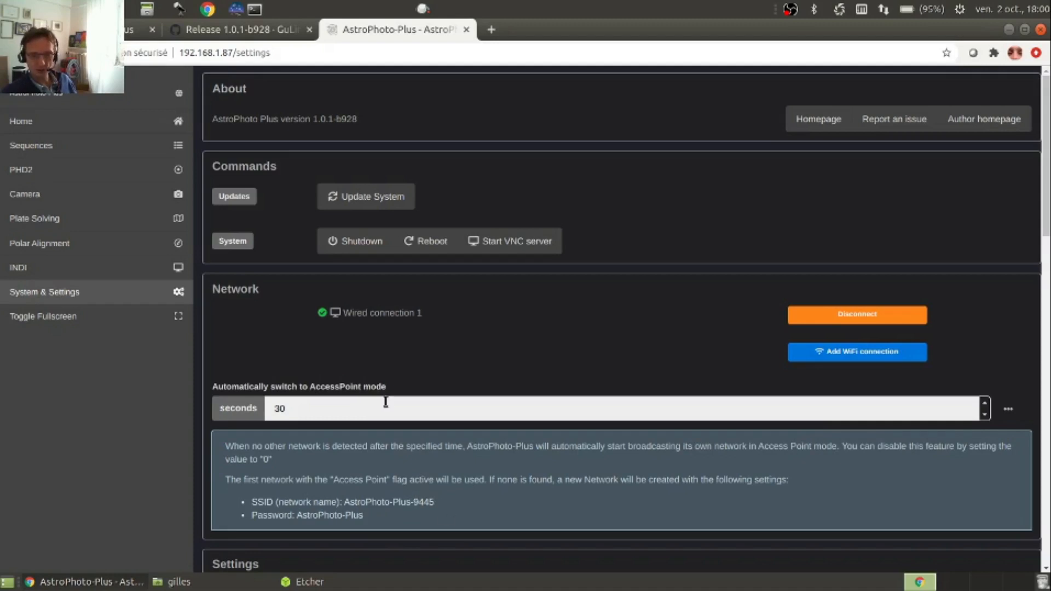
Review the server name, sequences data directory, INDI path prefix, INDI autoconnect options and plate solving settings
scroll(372, 417, down, 5)
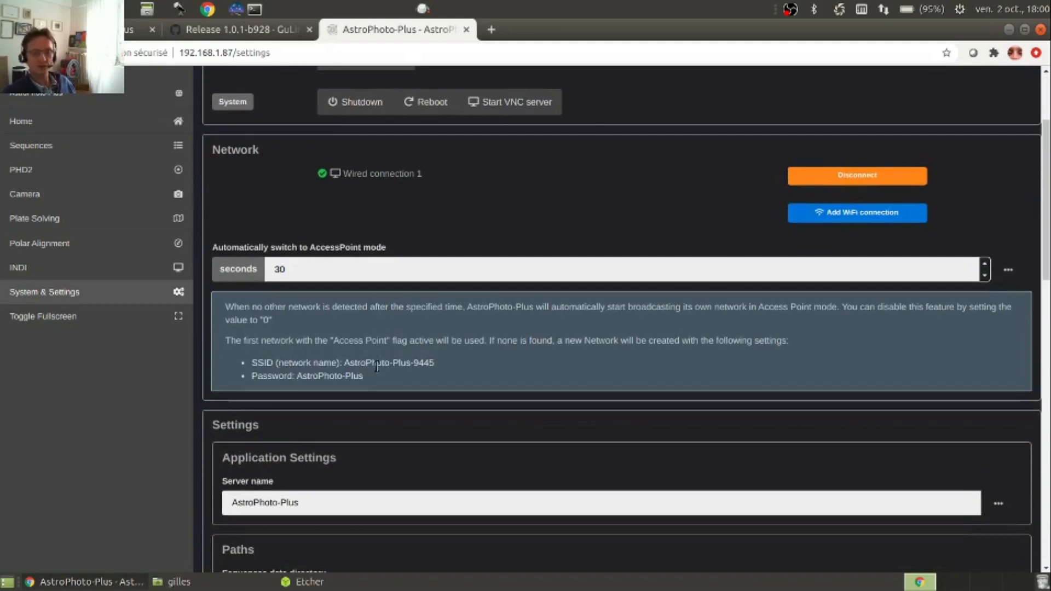
scroll(375, 379, down, 1)
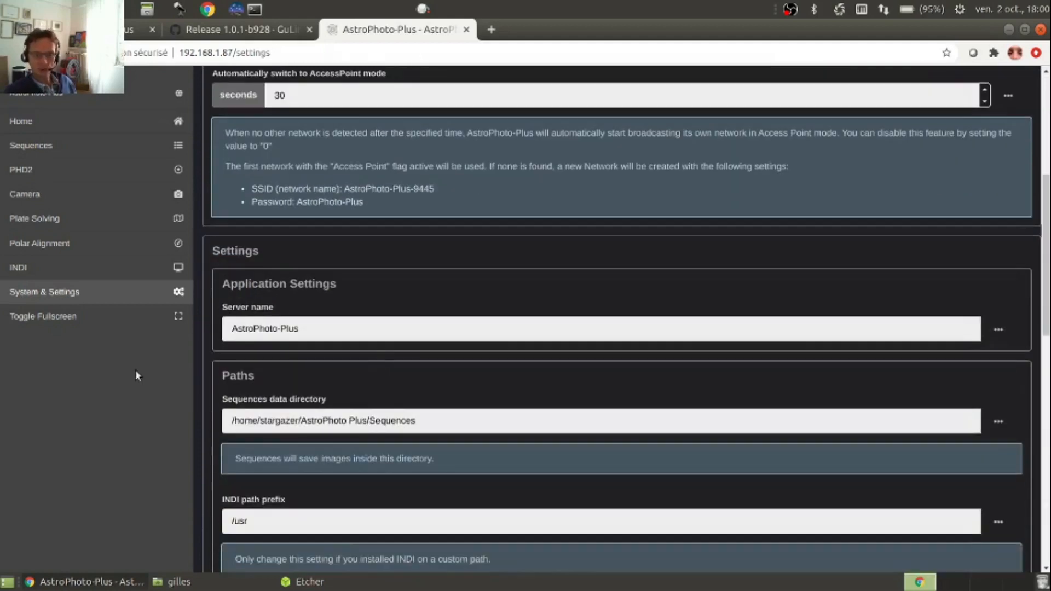
scroll(124, 379, down, 2)
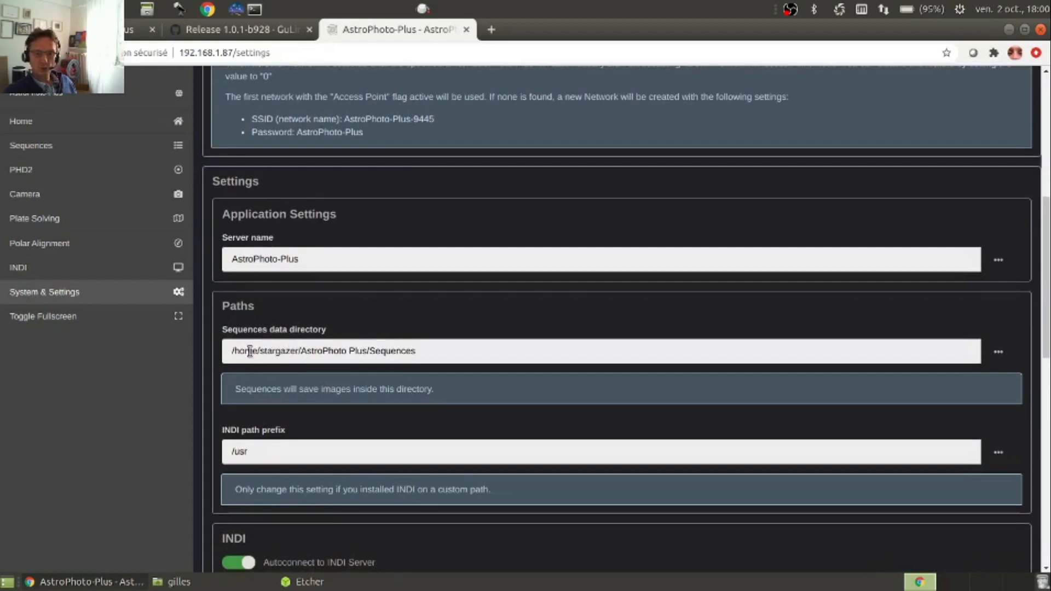
drag(231, 351, 301, 351)
click(422, 351)
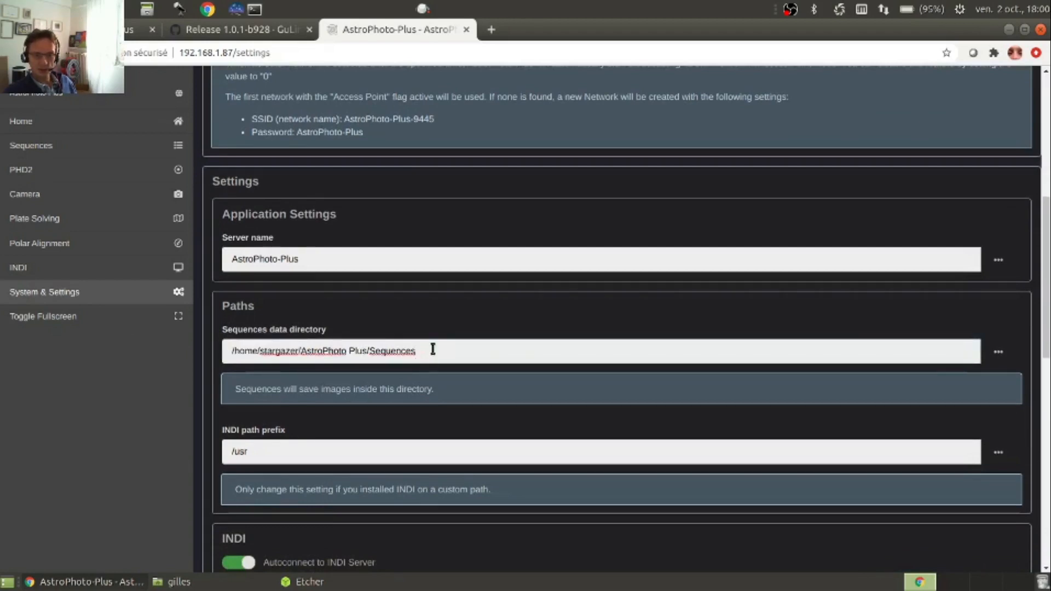
scroll(376, 348, down, 1)
scroll(376, 348, down, 2)
scroll(312, 366, down, 4)
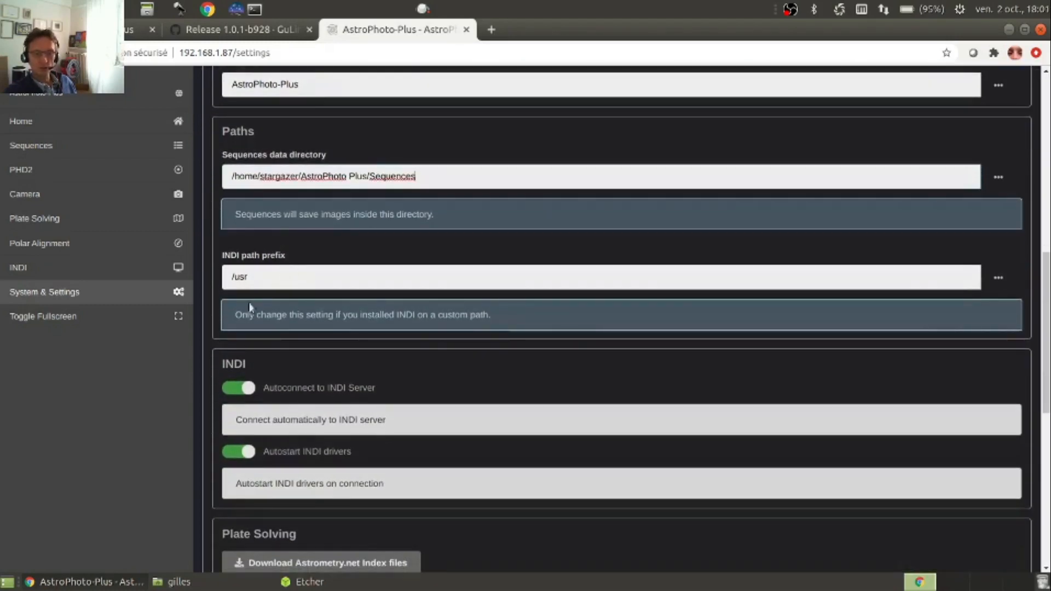
scroll(300, 315, down, 3)
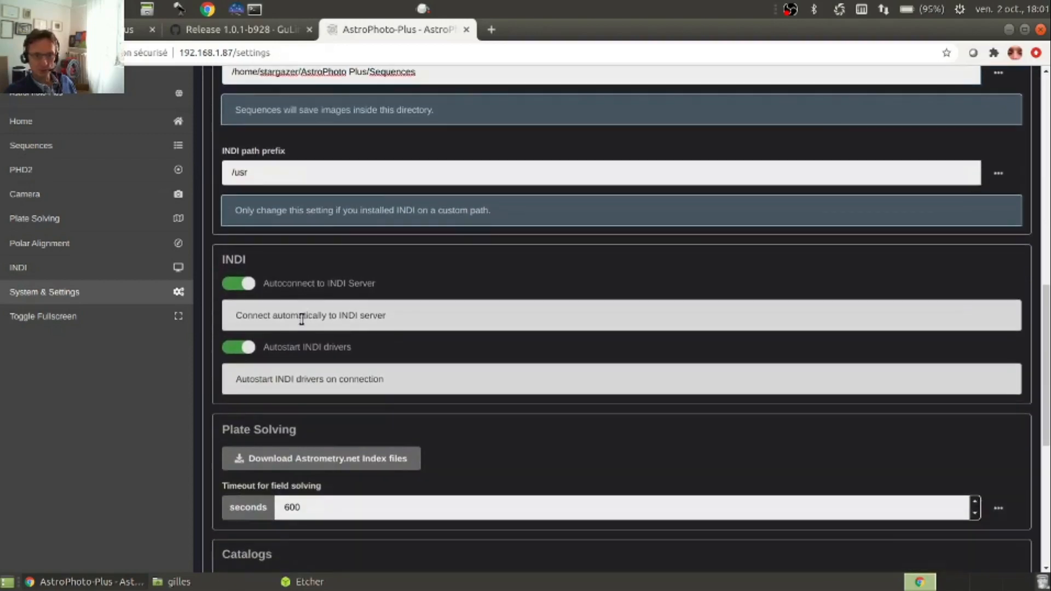
scroll(284, 352, down, 3)
scroll(230, 364, down, 3)
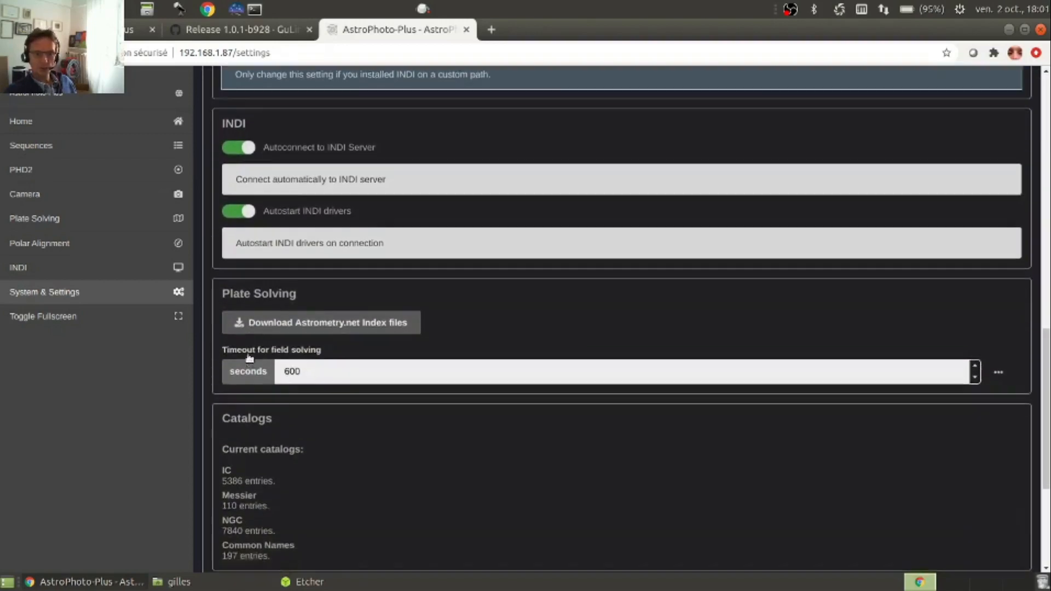
scroll(288, 324, down, 1)
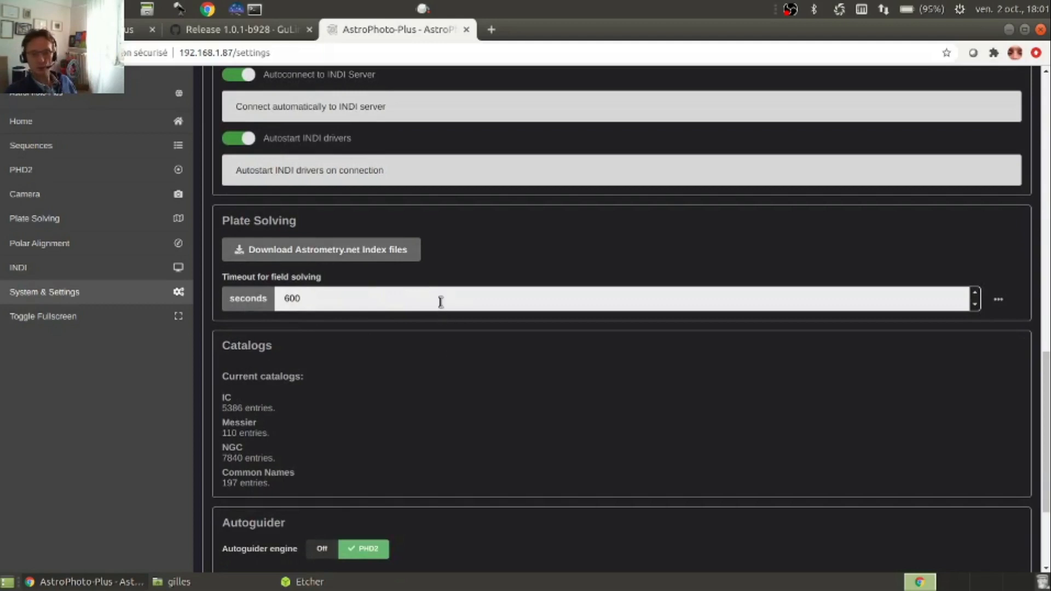
Inspect the Astrometry.net index files download form with its calculator switched to sensor resolution and pixel size, and close it without downloading
click(314, 256)
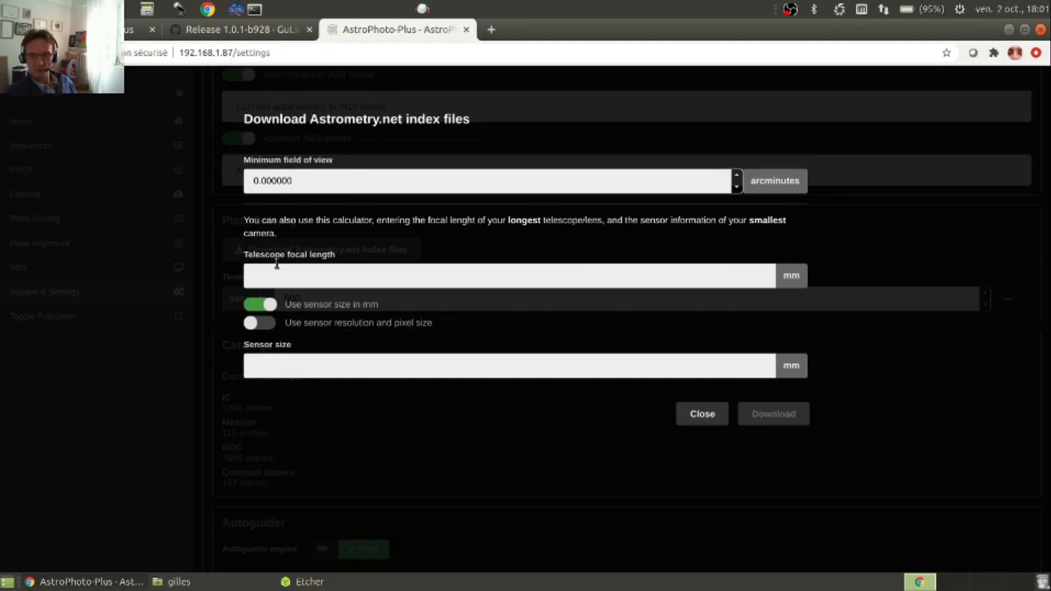
drag(314, 180, 251, 175)
click(401, 185)
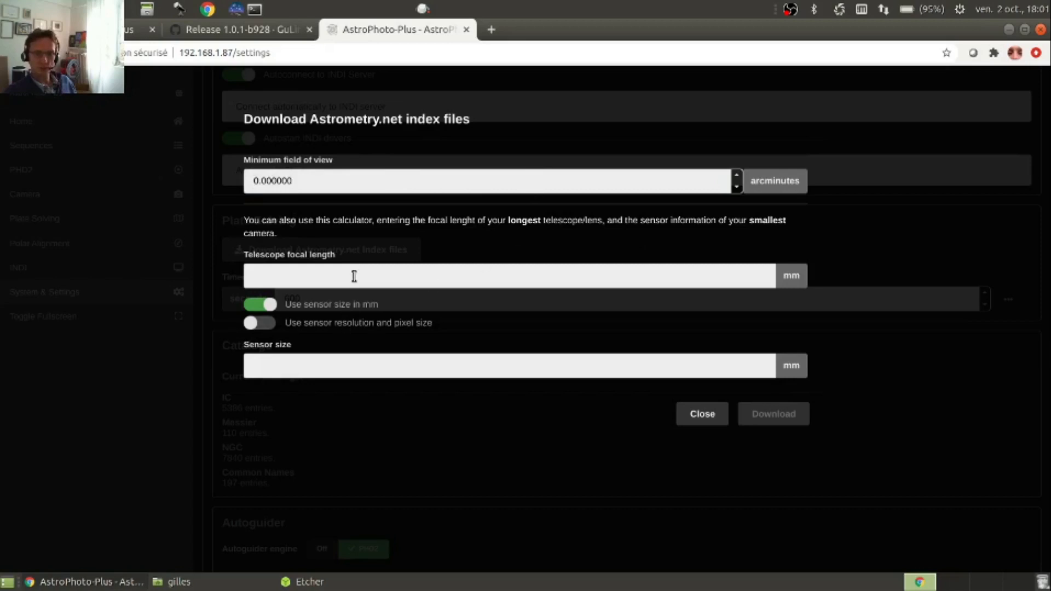
click(271, 322)
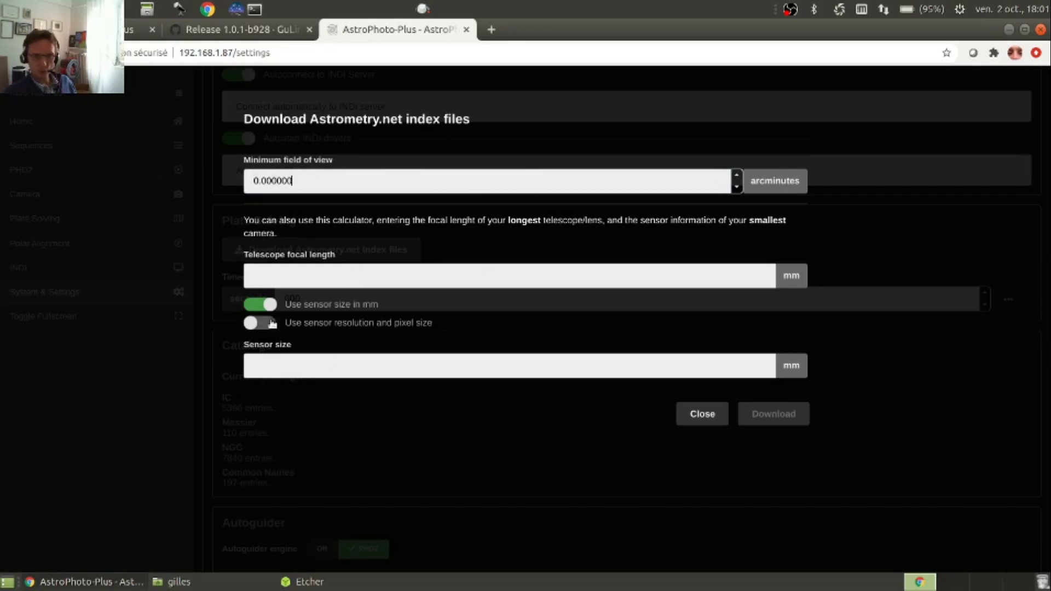
click(288, 369)
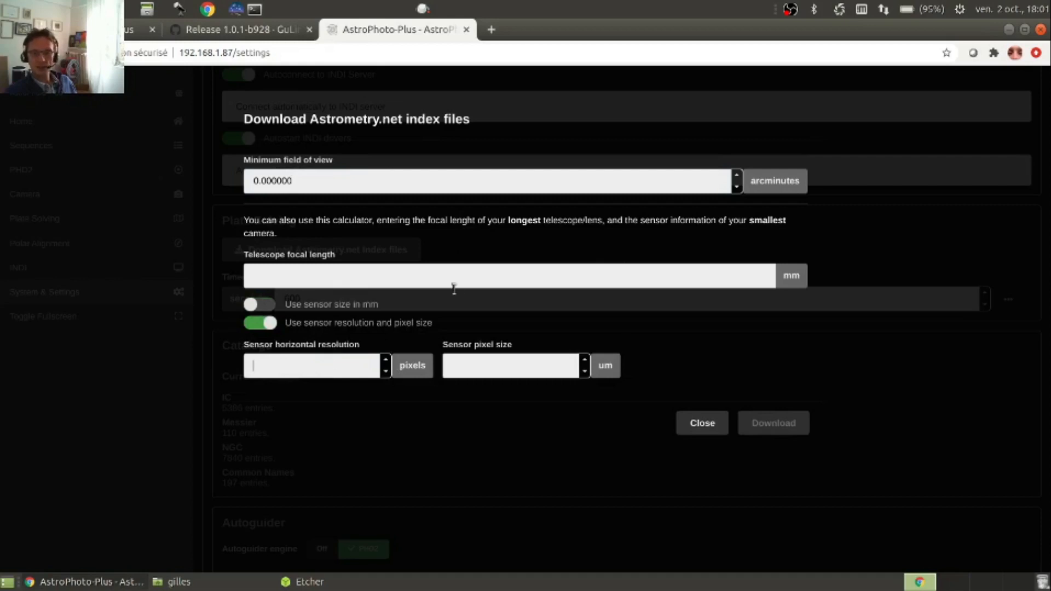
click(703, 424)
Open the INDI server page and view the actions available for the simulators profile
scroll(376, 309, down, 2)
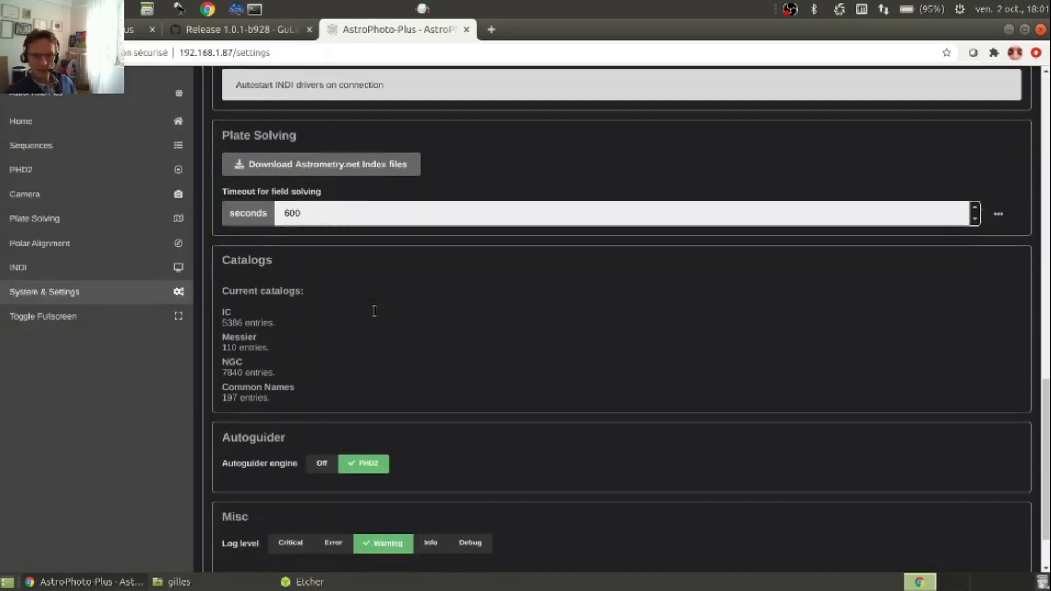
scroll(446, 319, down, 1)
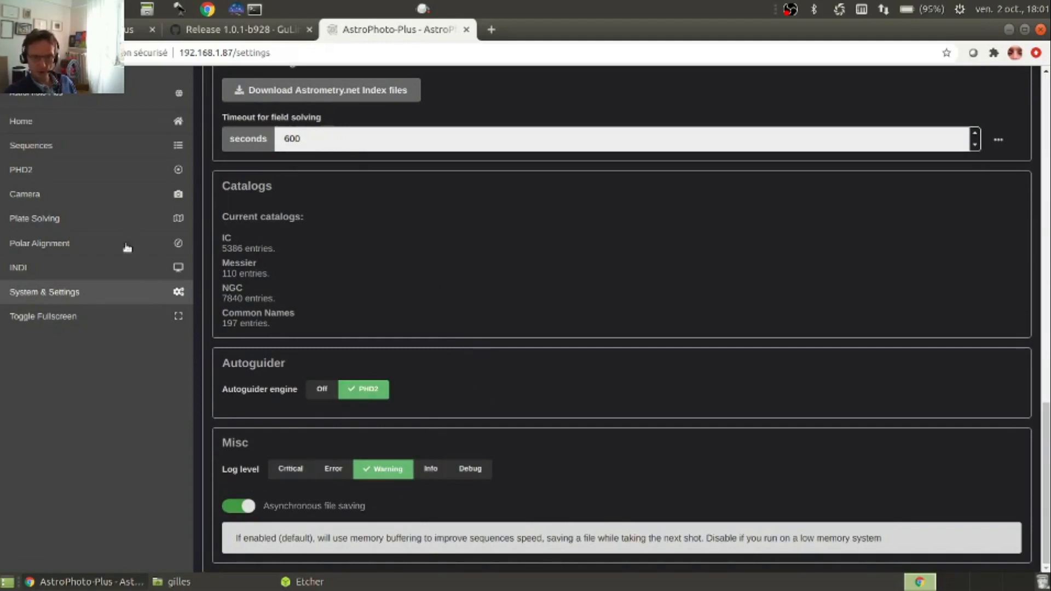
click(36, 268)
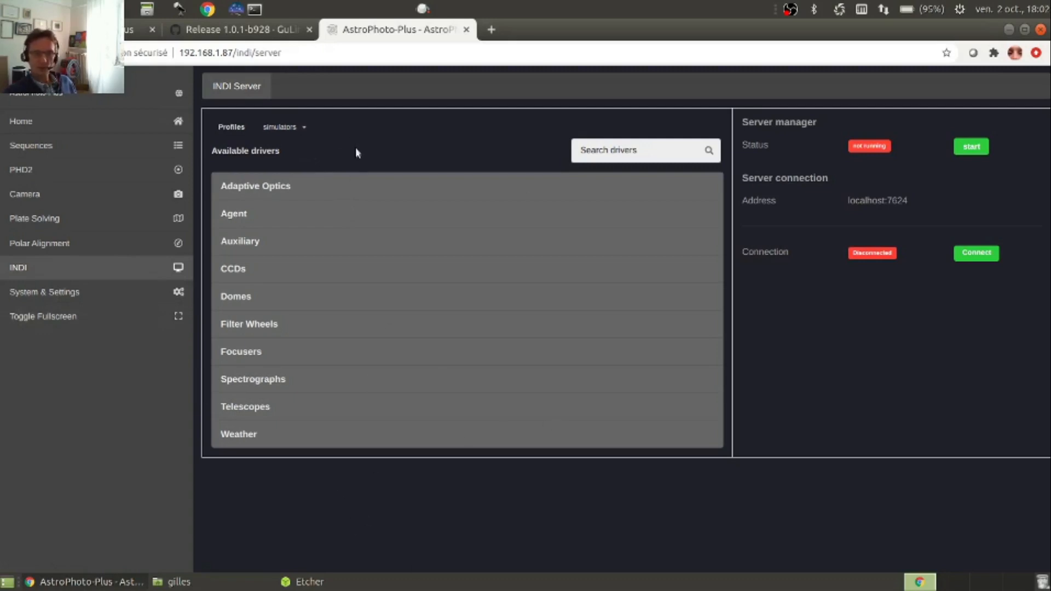
click(308, 132)
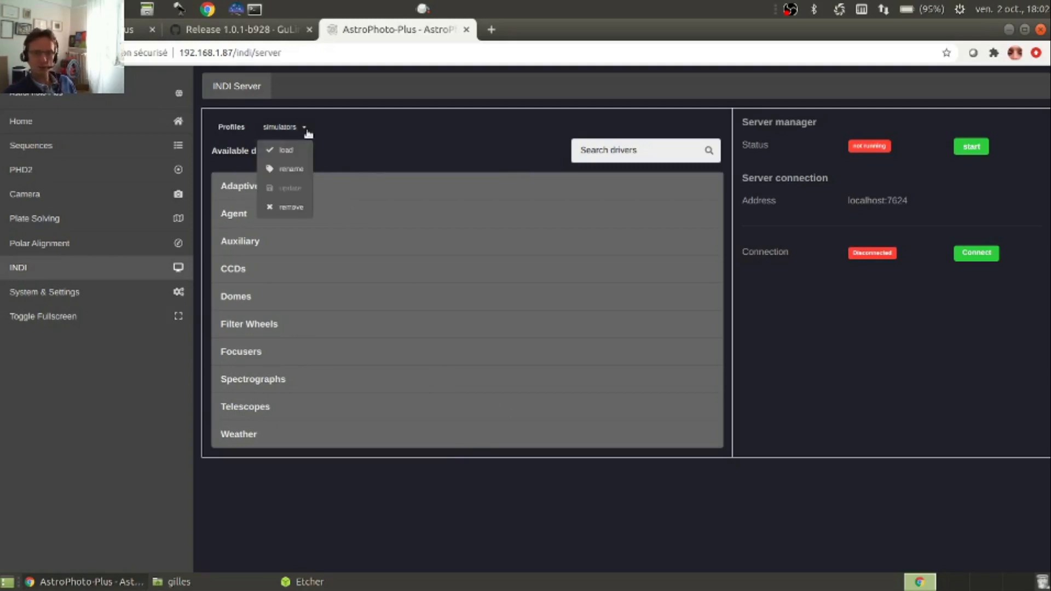
click(360, 138)
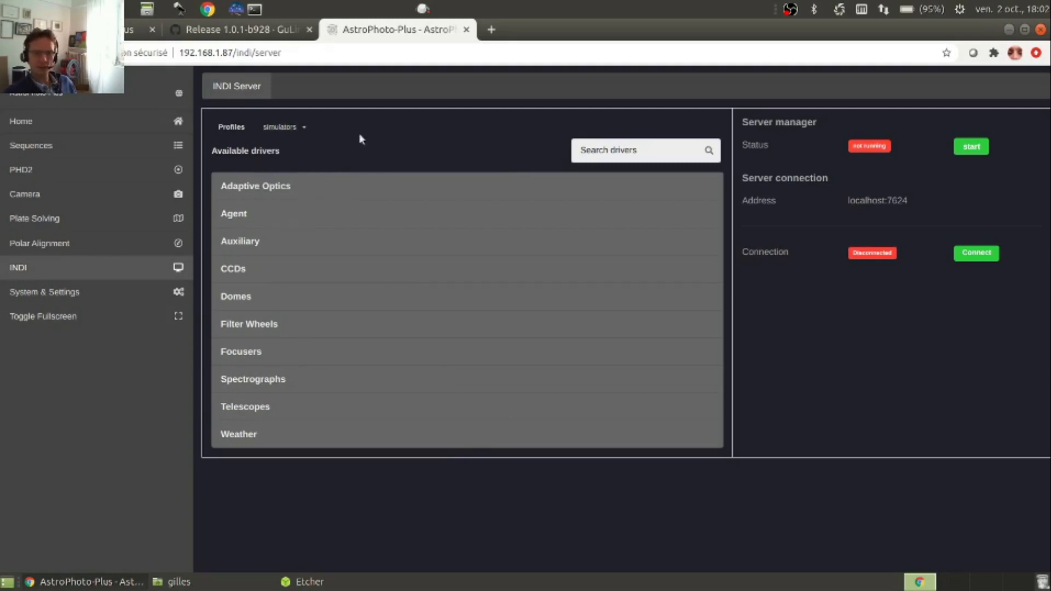
click(305, 128)
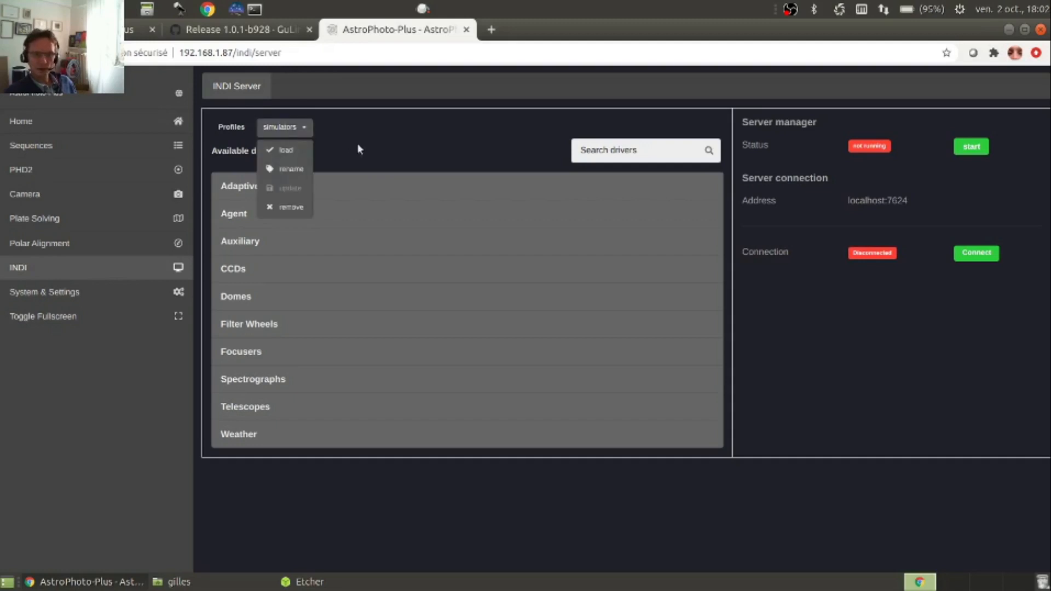
click(386, 152)
Search the available drivers for "simul" and select the CCD, Focuser, Weather, Filter and Telescope Simulator drivers
click(638, 152)
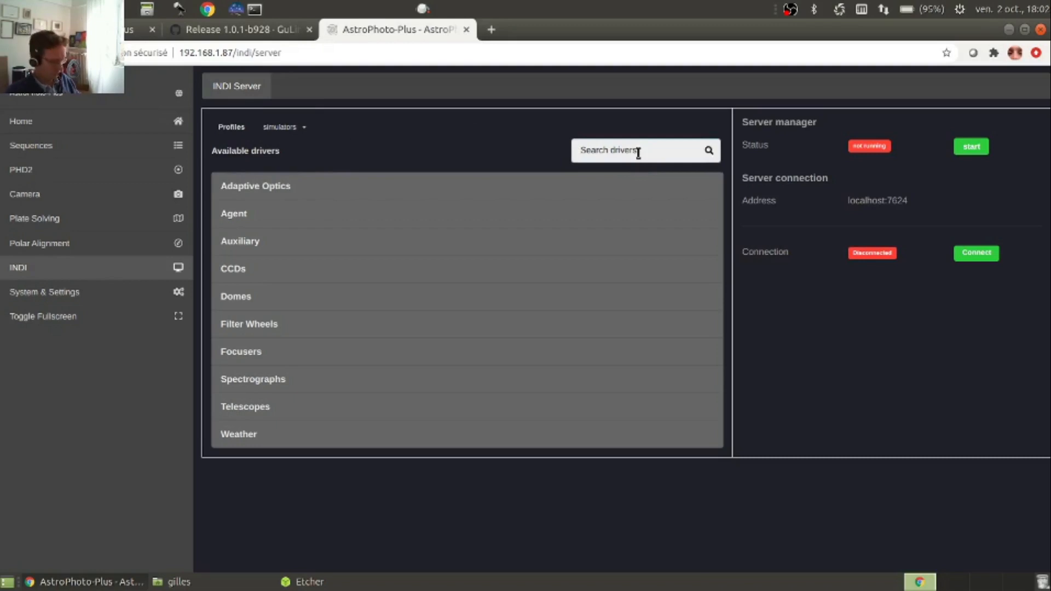
text(simul)
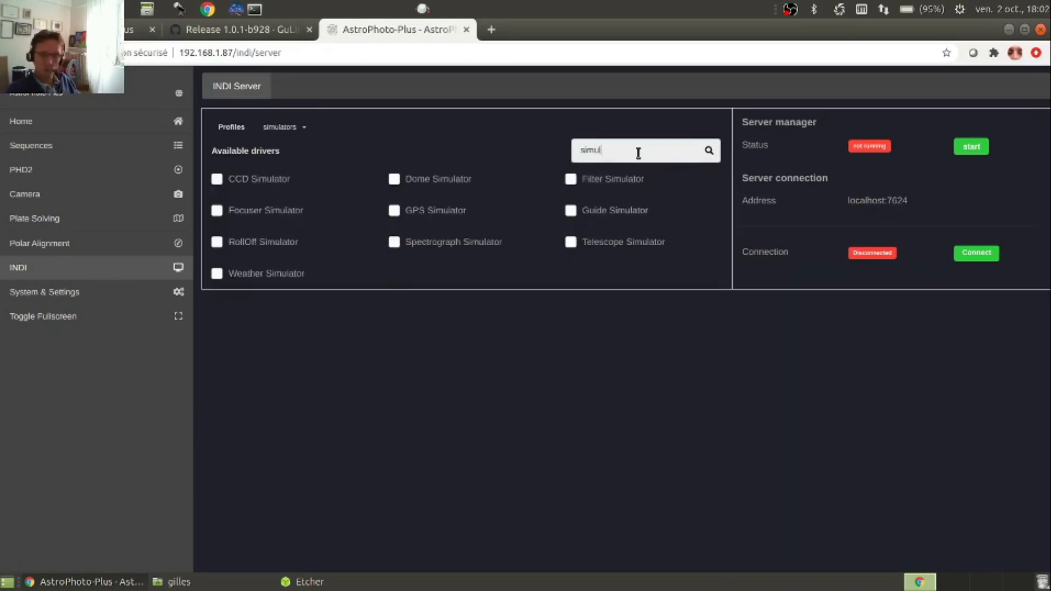
click(257, 180)
click(266, 213)
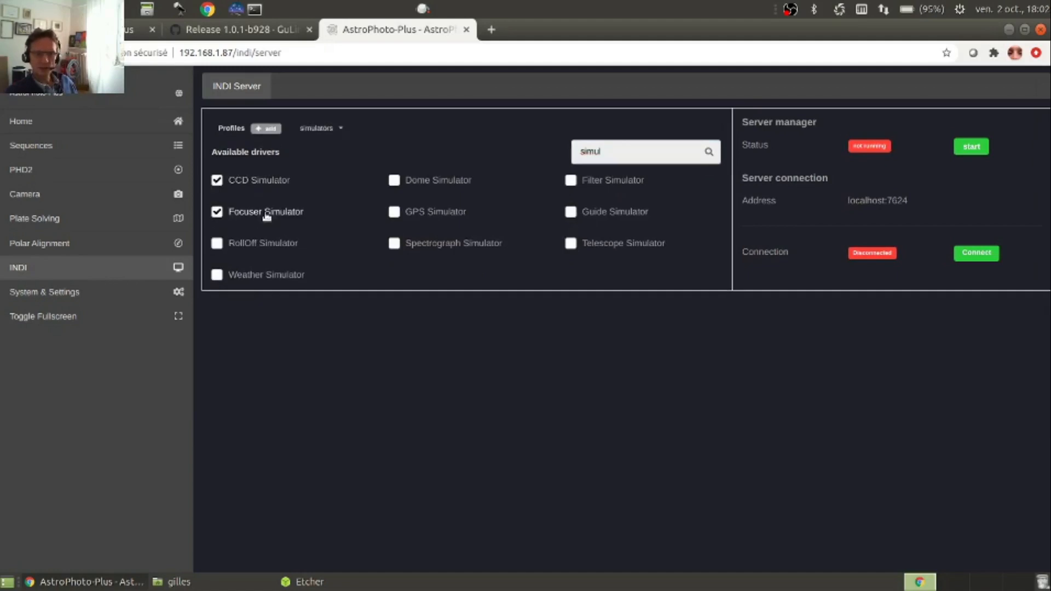
click(265, 276)
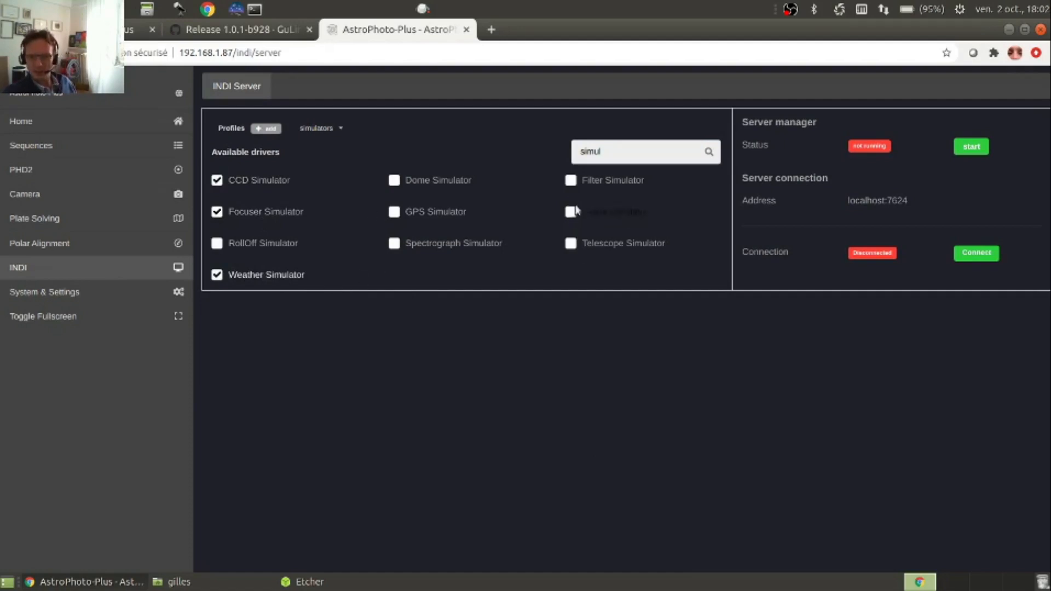
click(606, 182)
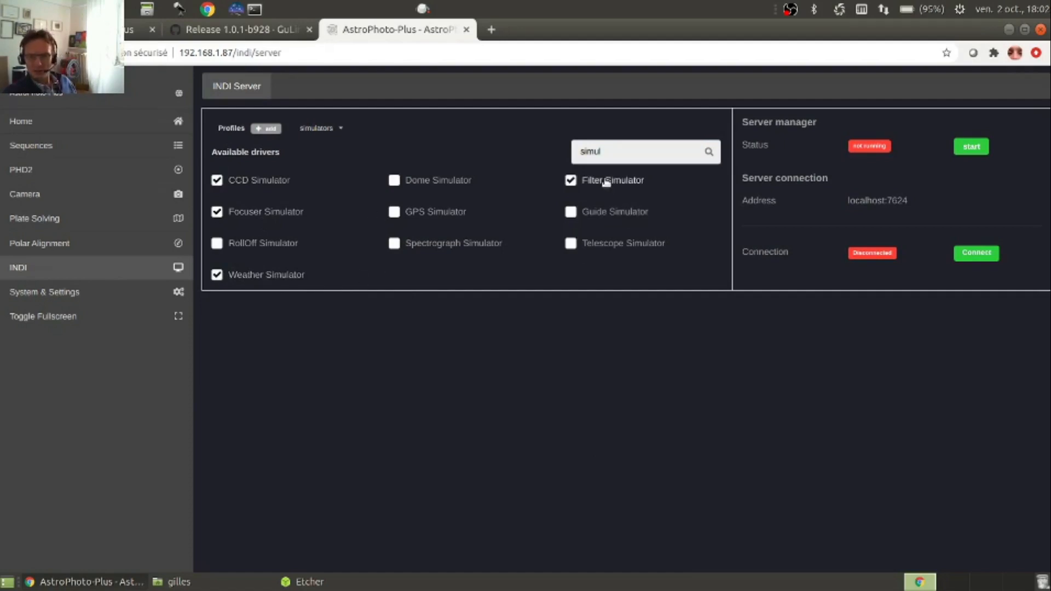
click(605, 247)
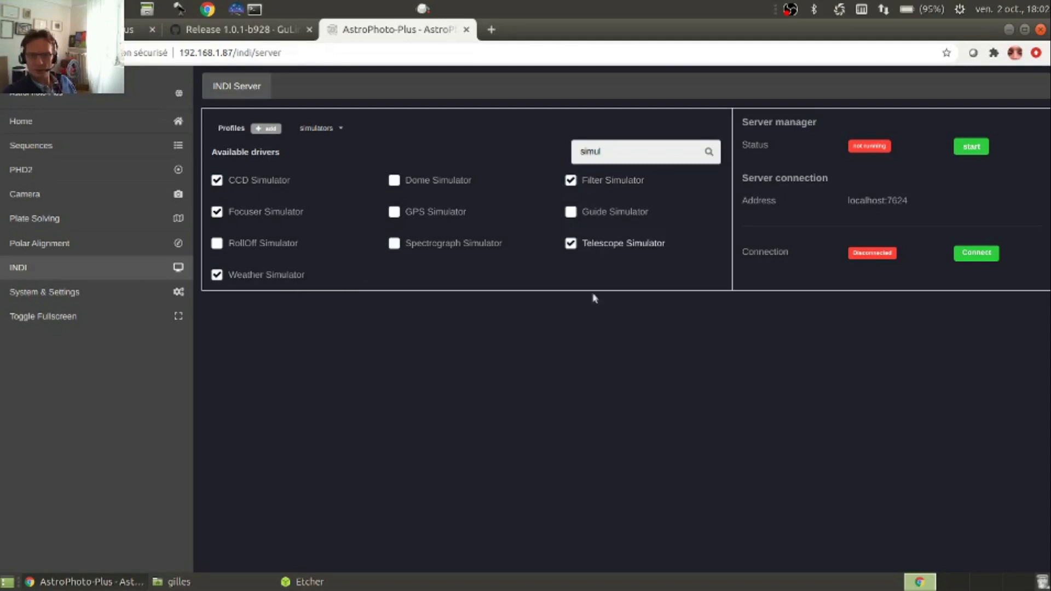
Save the selected drivers as a new profile named "démo" and load that profile
click(267, 131)
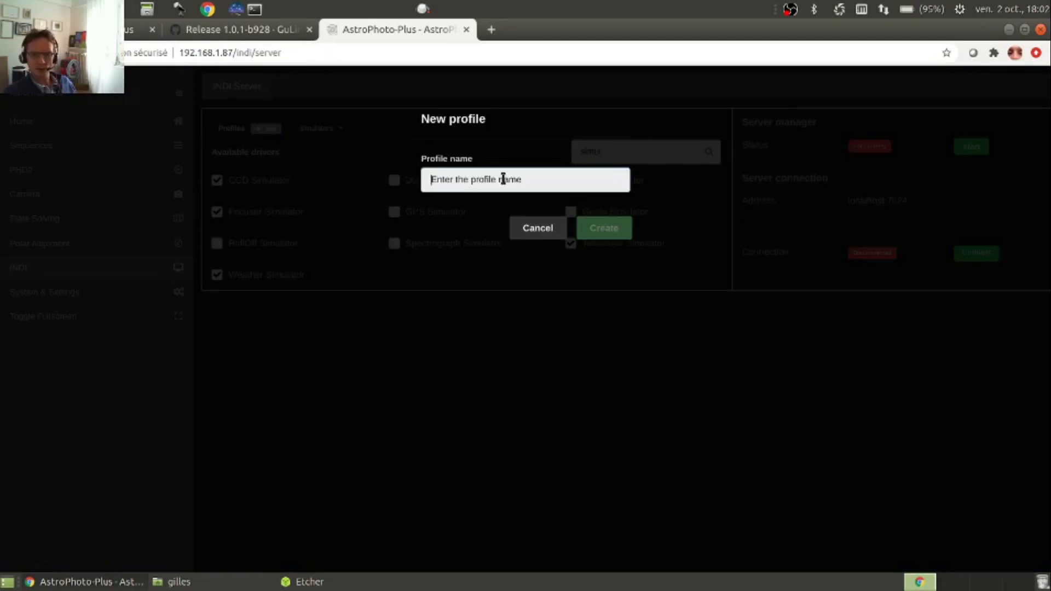
text(démo)
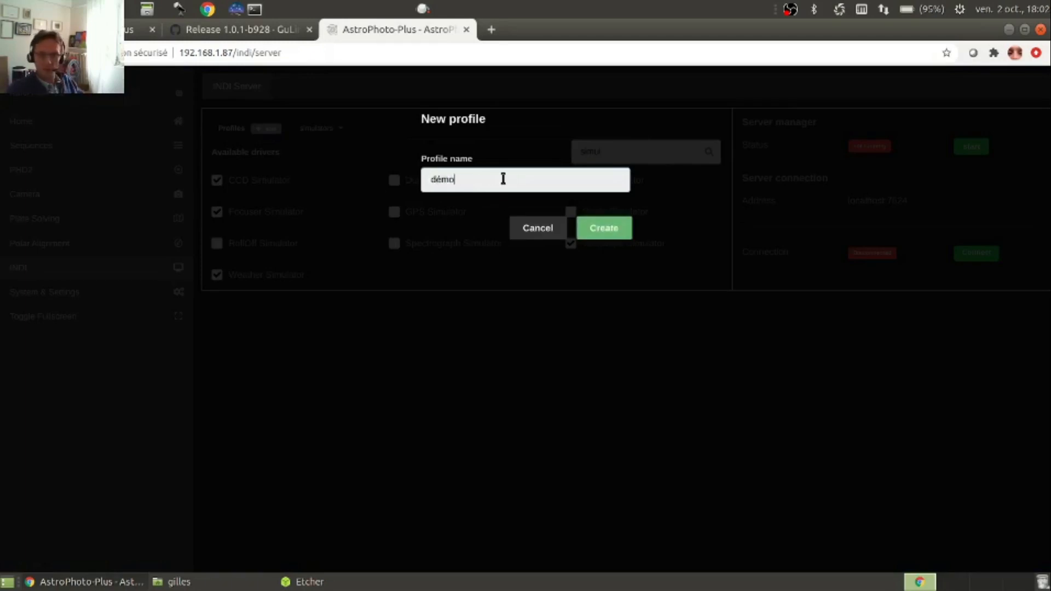
click(583, 230)
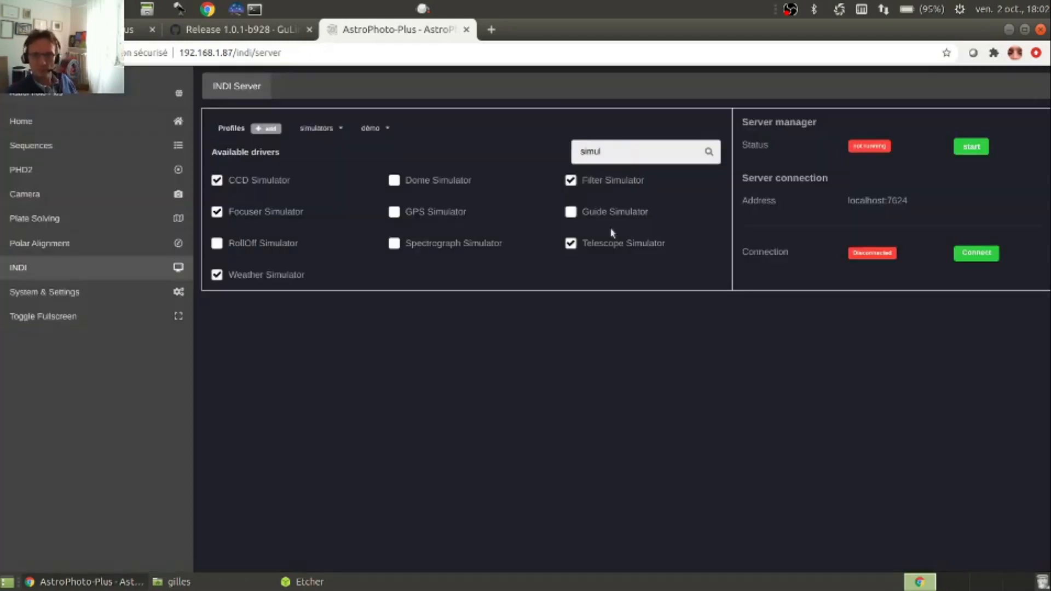
click(386, 133)
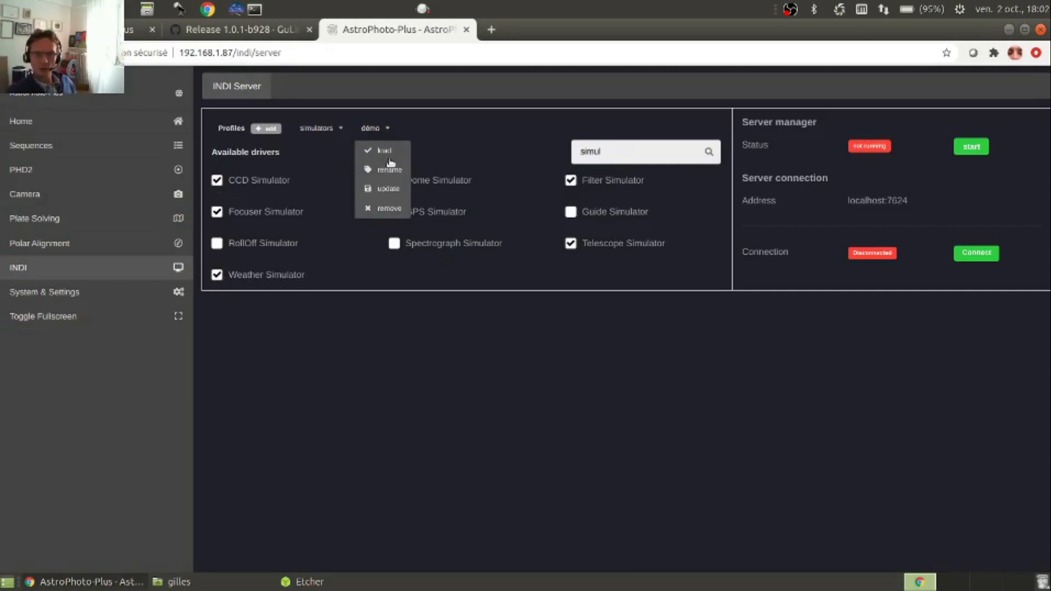
click(389, 152)
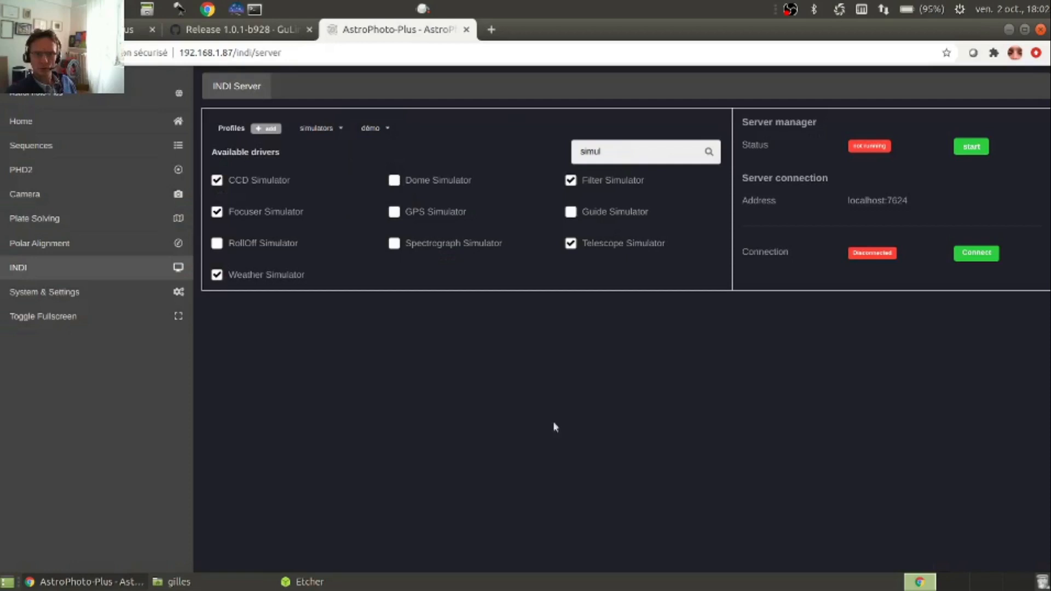
click(372, 130)
click(387, 153)
Start the INDI server and view the main controls of the CCD, Filter and Focuser Simulators
click(971, 148)
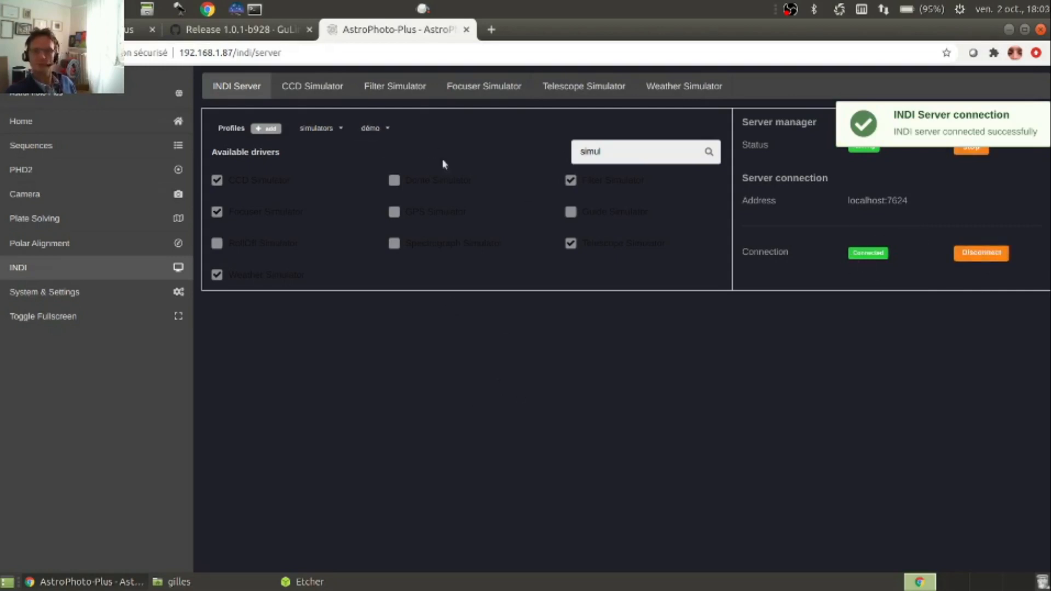
click(332, 96)
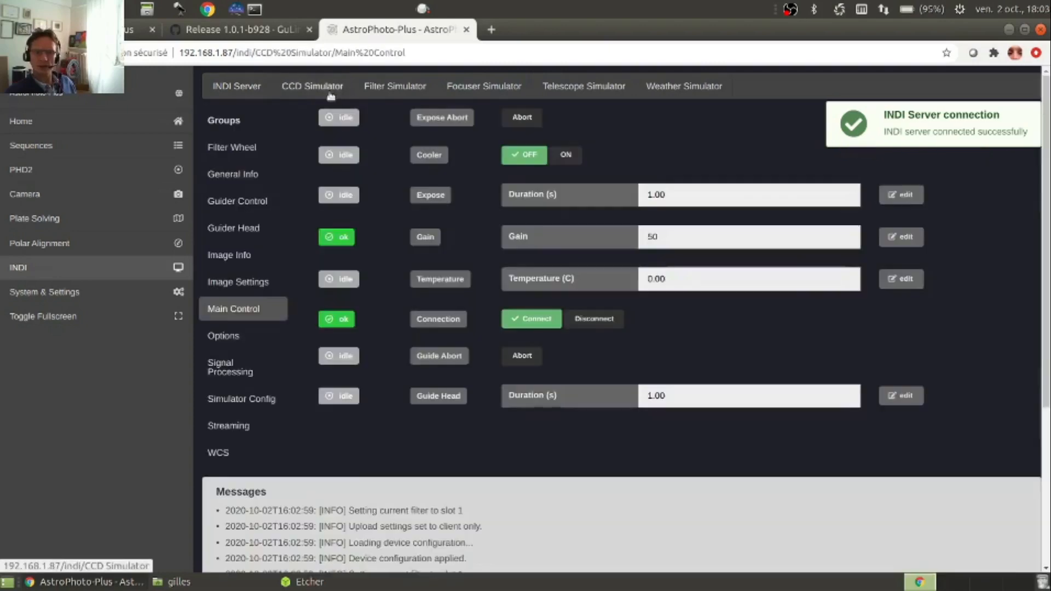
click(400, 88)
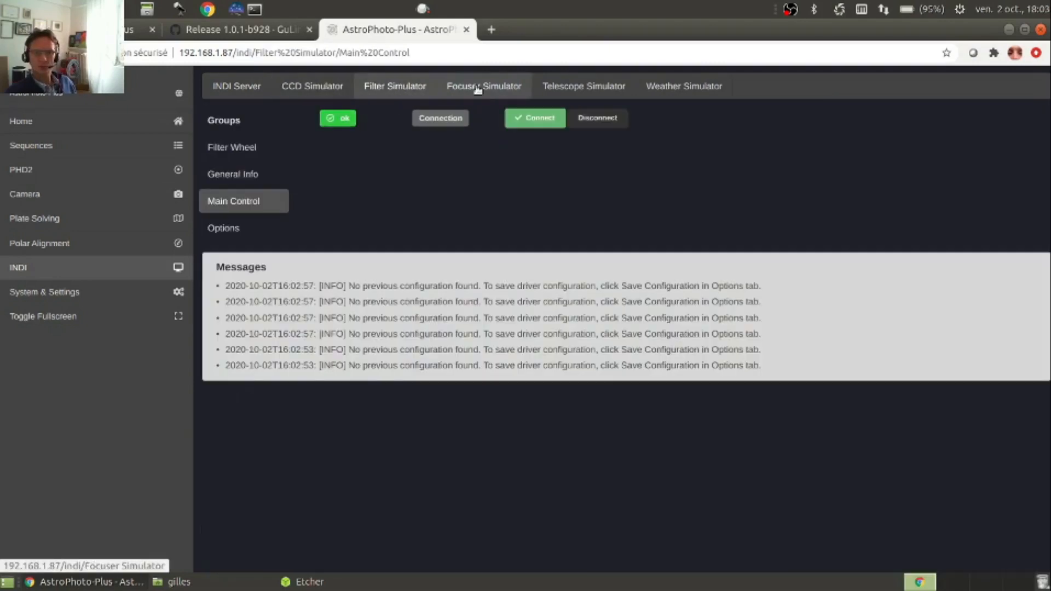
click(478, 89)
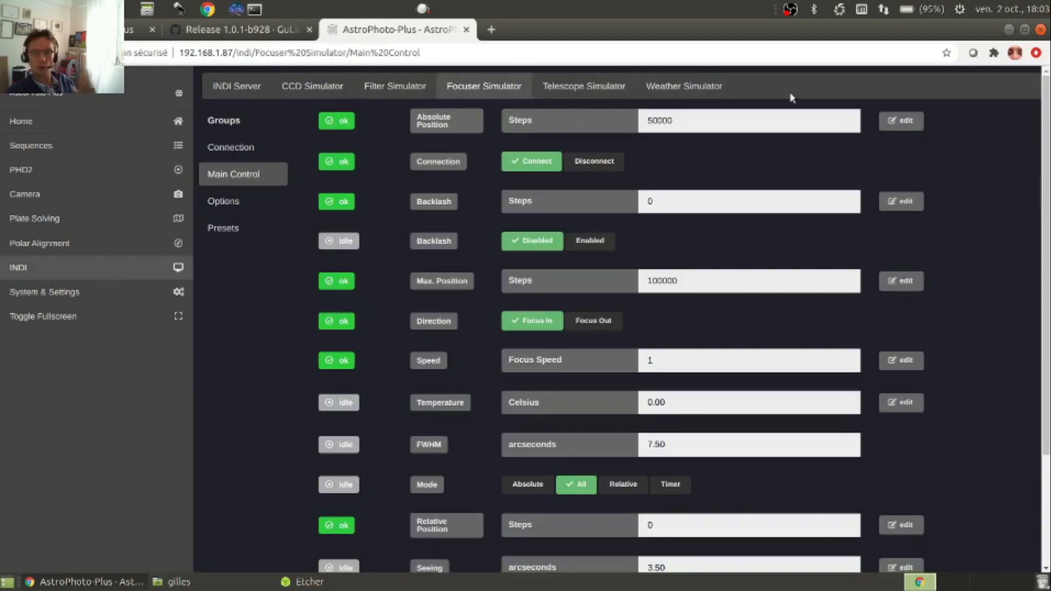
Run a 1.00 s exposure from the CCD Simulator's main controls and check its status and messages
click(310, 88)
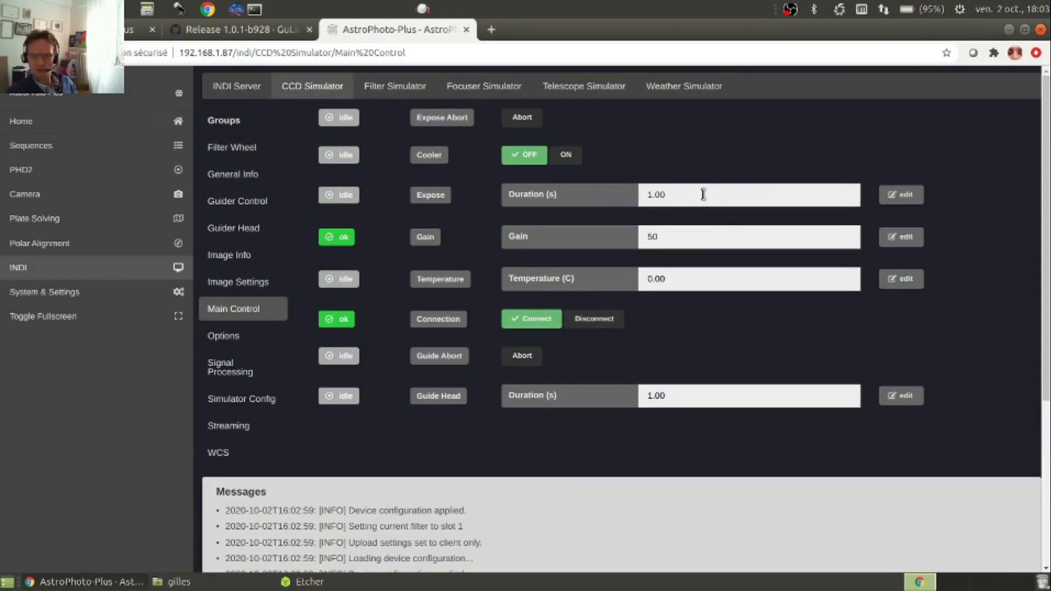
click(903, 196)
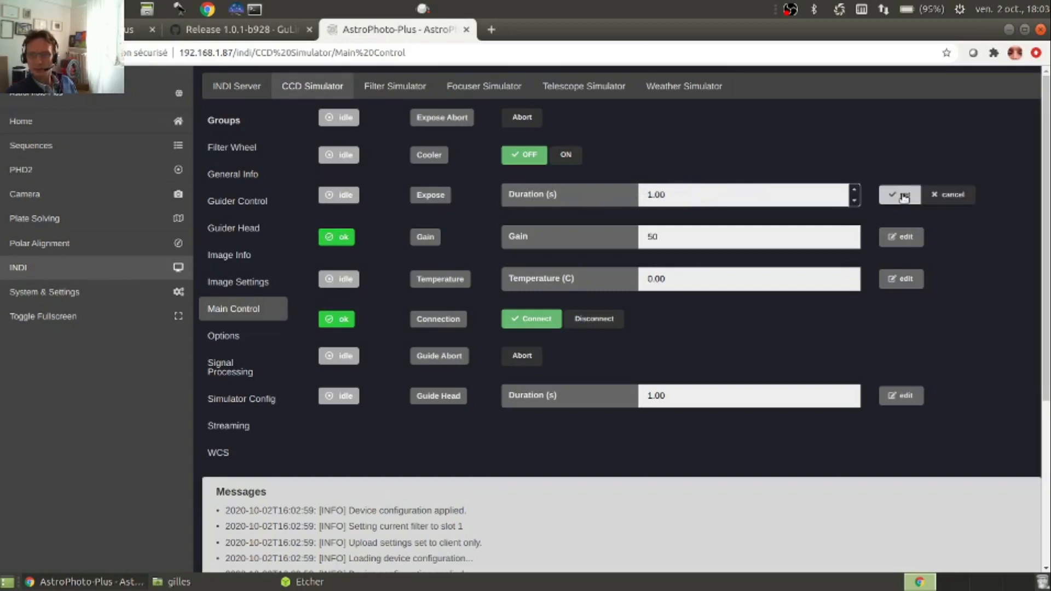
click(898, 195)
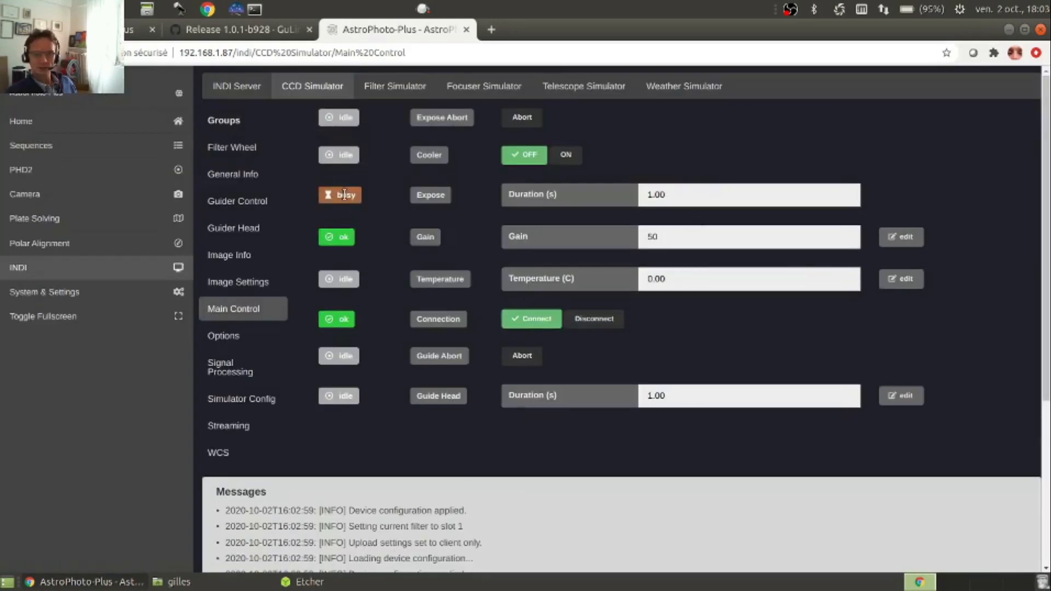
scroll(379, 237, down, 4)
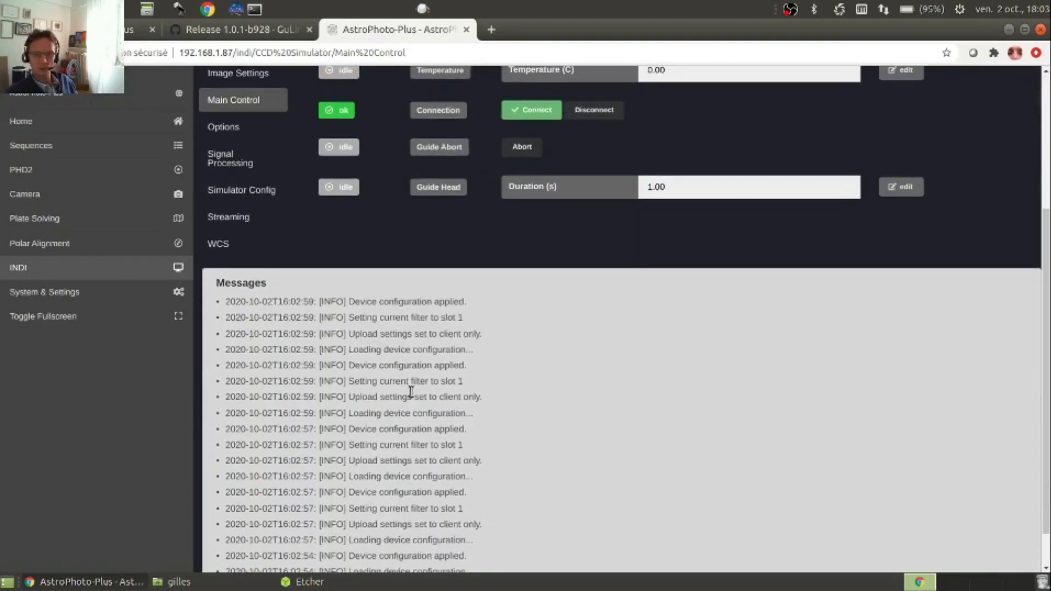
scroll(438, 307, up, 4)
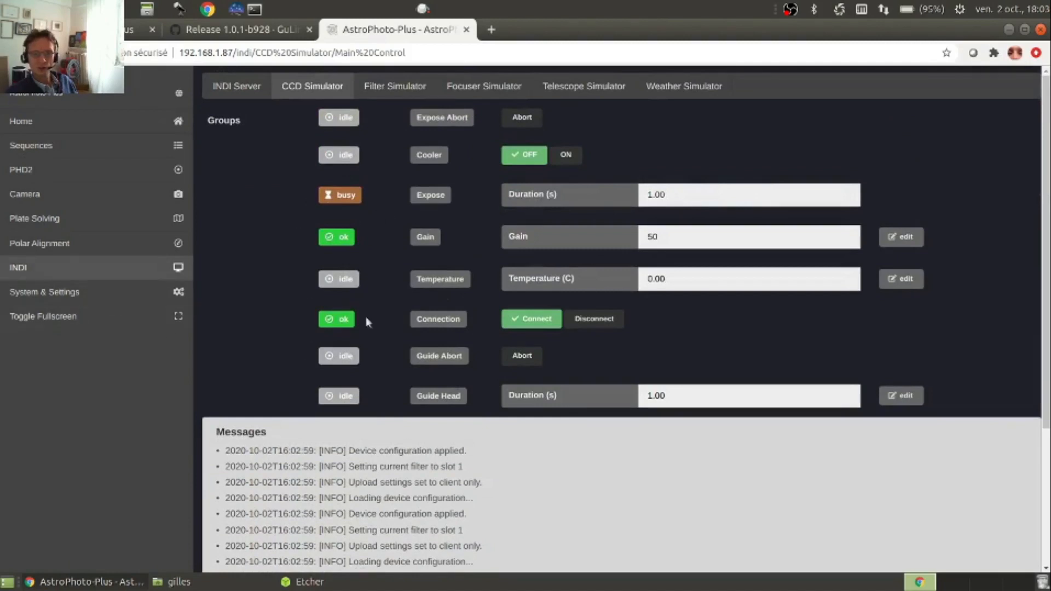
scroll(419, 389, down, 4)
scroll(418, 388, up, 1)
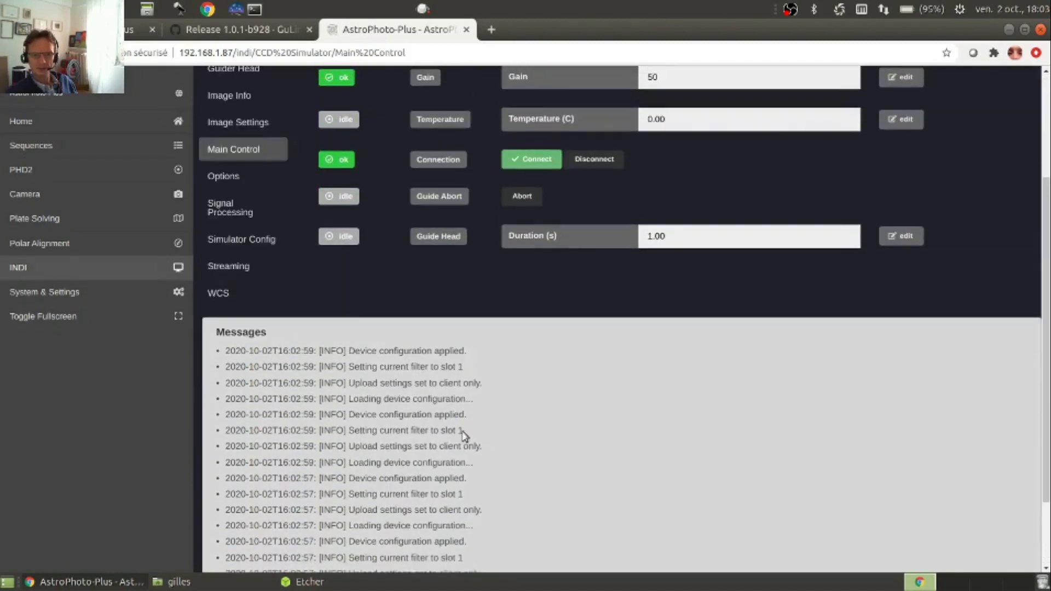
scroll(316, 261, up, 3)
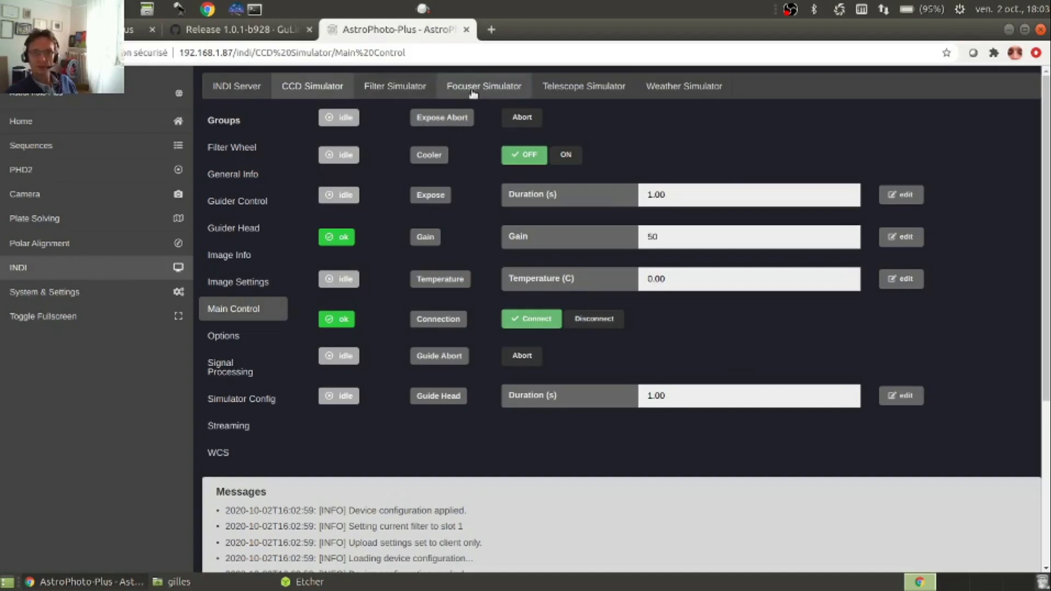
Examine the Telescope Simulator's main controls for coordinates, parking and tracking
click(577, 89)
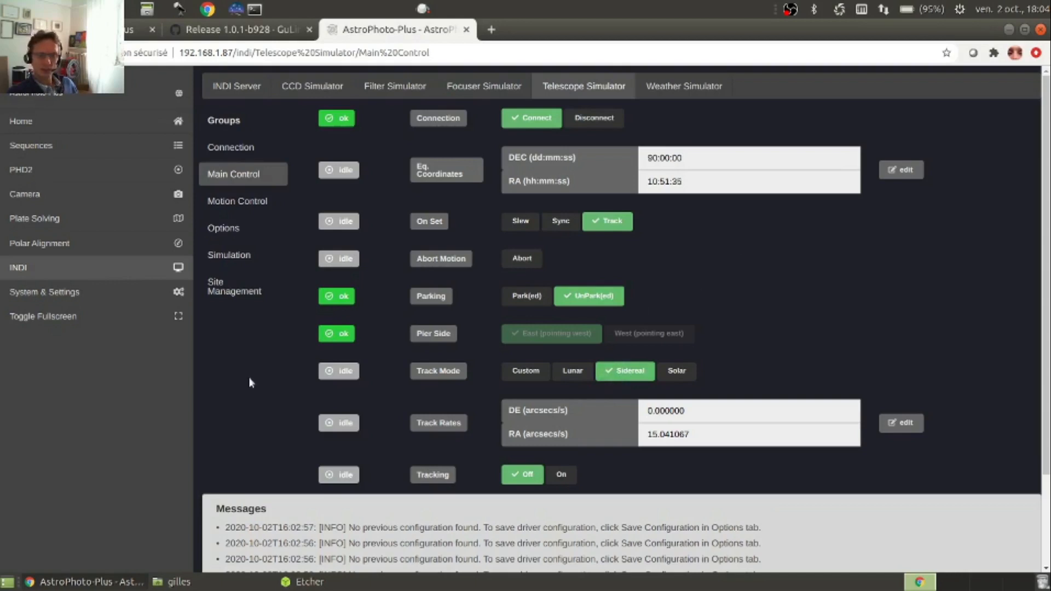
click(69, 274)
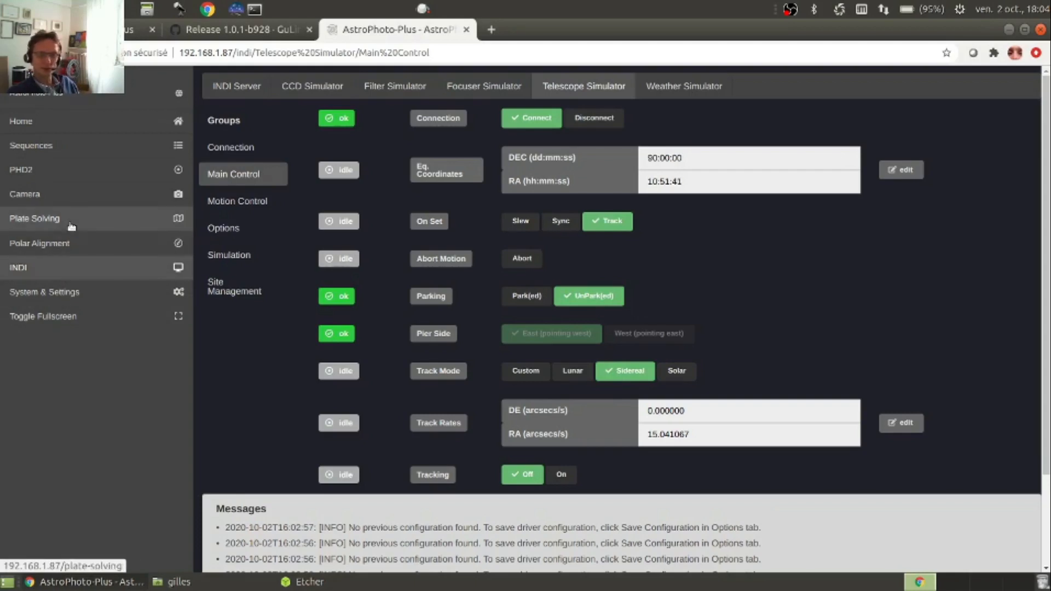
On the Plate Solving page, take the field of view from the CCD Simulator and start adding a target
click(71, 226)
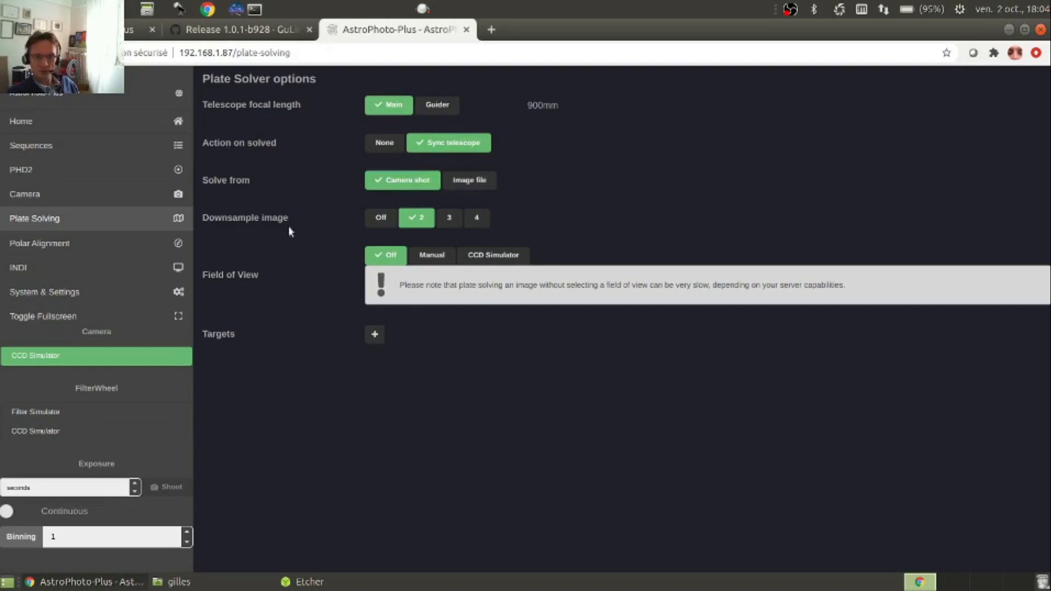
click(491, 260)
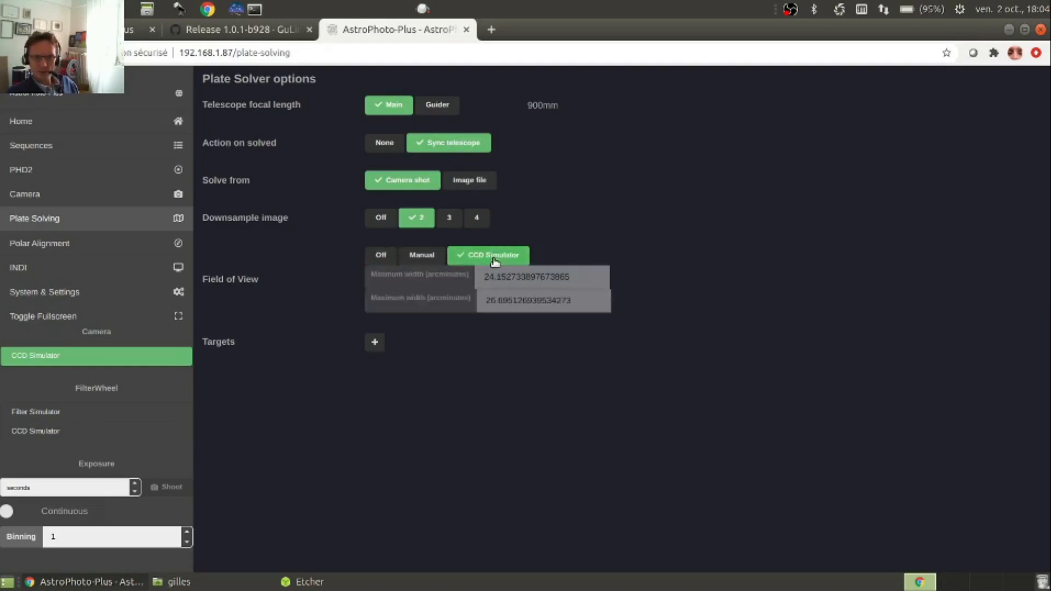
click(375, 342)
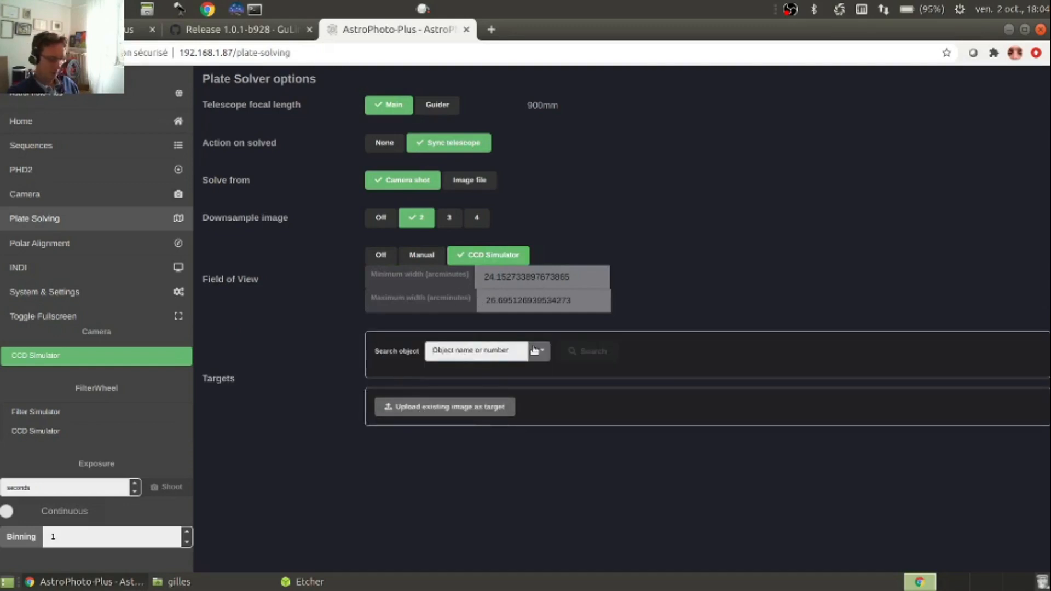
Enter m31 as the target object to search for and choose the Messier catalogue
text(m)
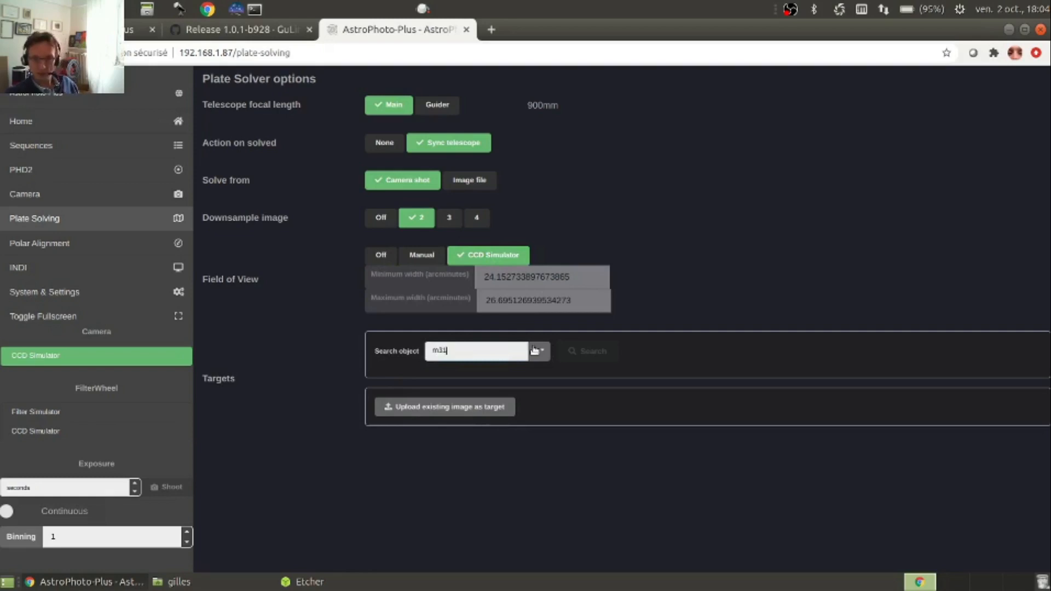
text(31)
click(536, 351)
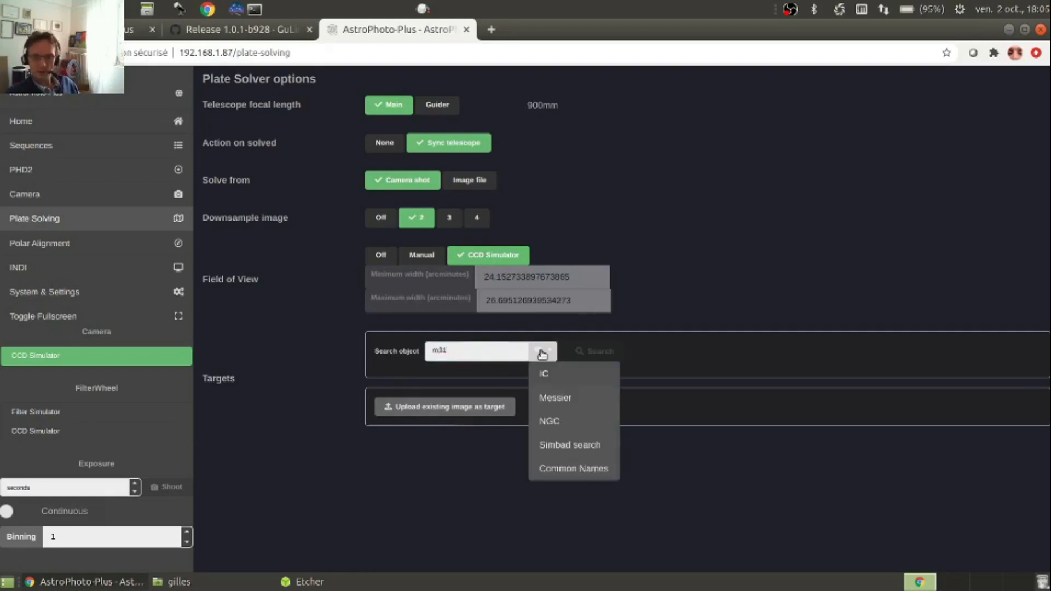
click(548, 399)
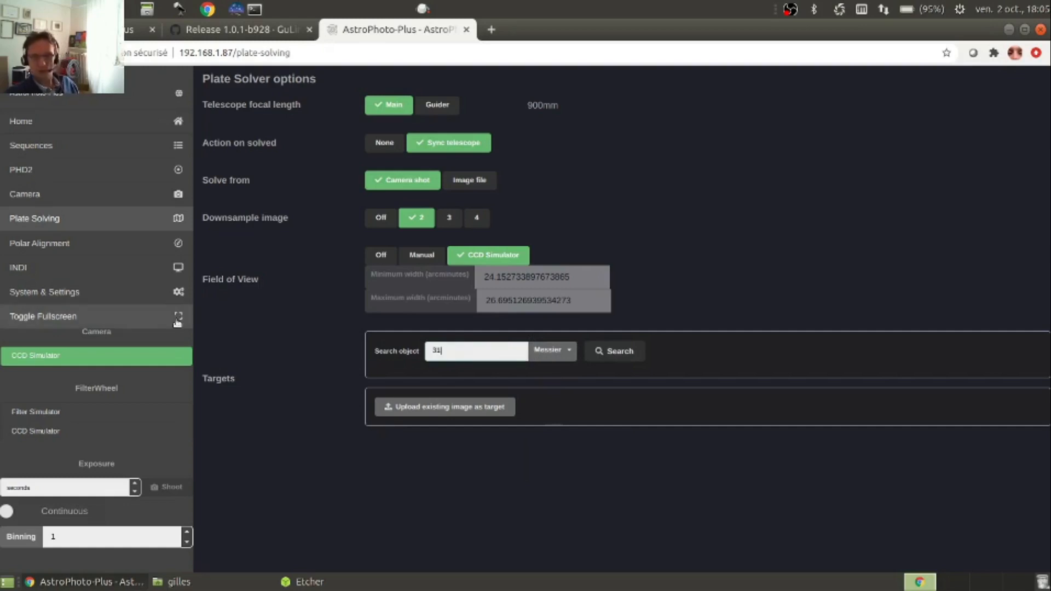
Try the target search fields with the NGC catalogue and object 6888, and return them to Messier 31
click(567, 354)
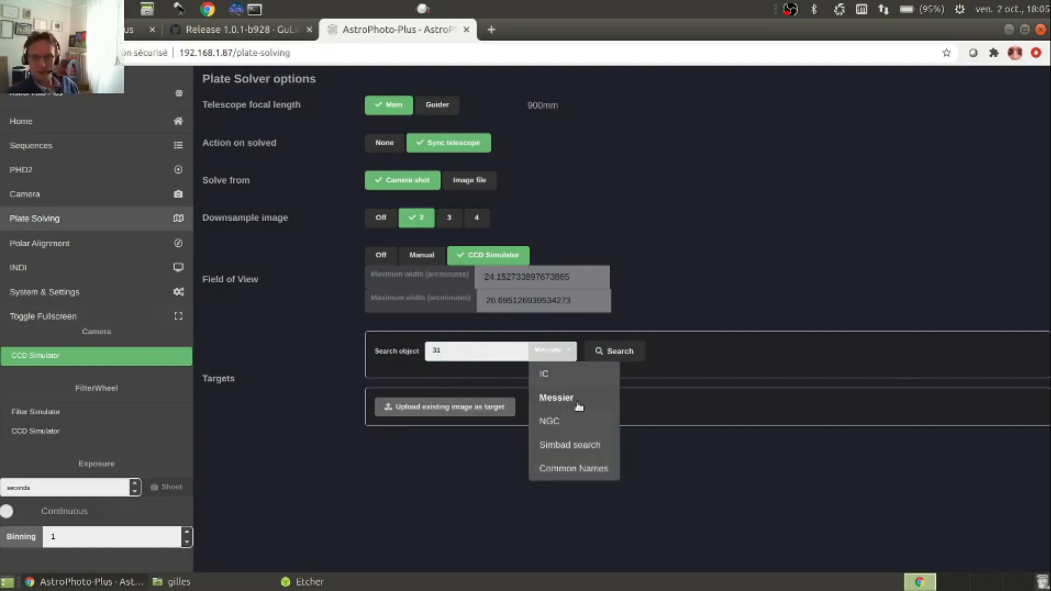
click(557, 422)
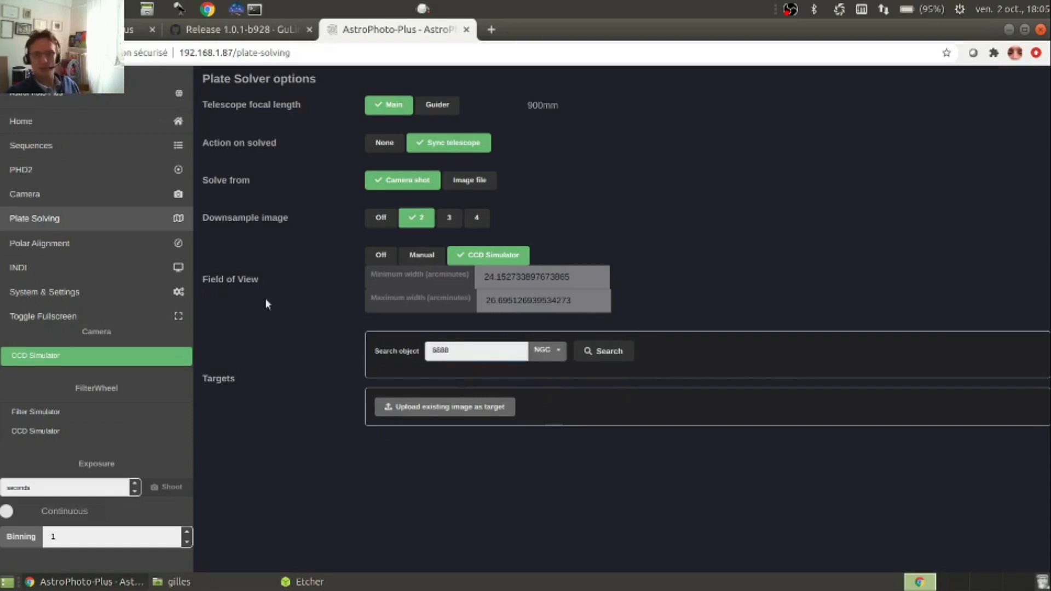
click(543, 353)
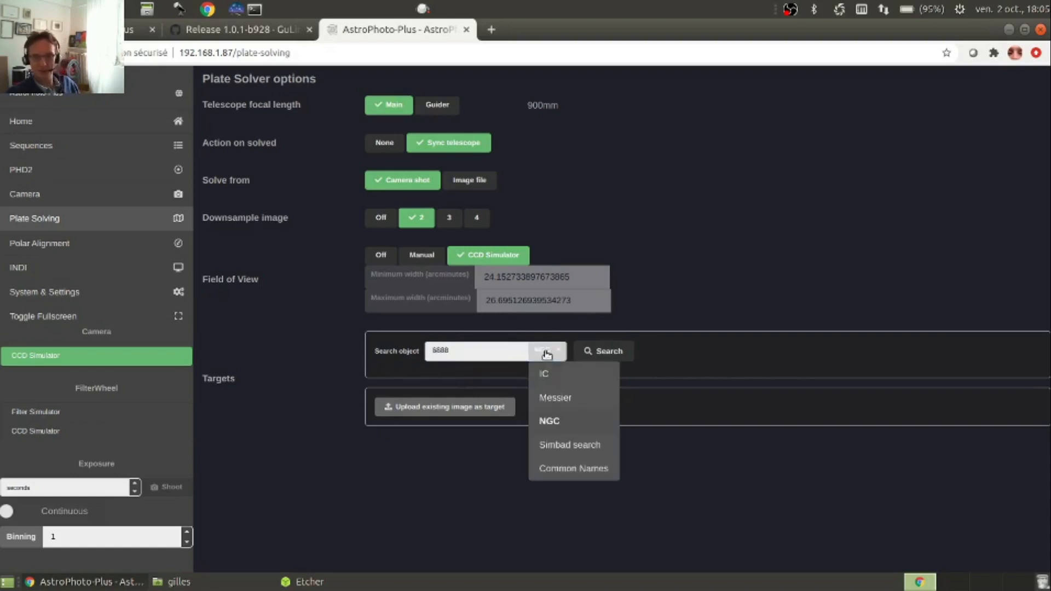
click(555, 398)
key(BackSpace)
key(BackSpace)
key(BackSpace)
key(BackSpace)
text(31)
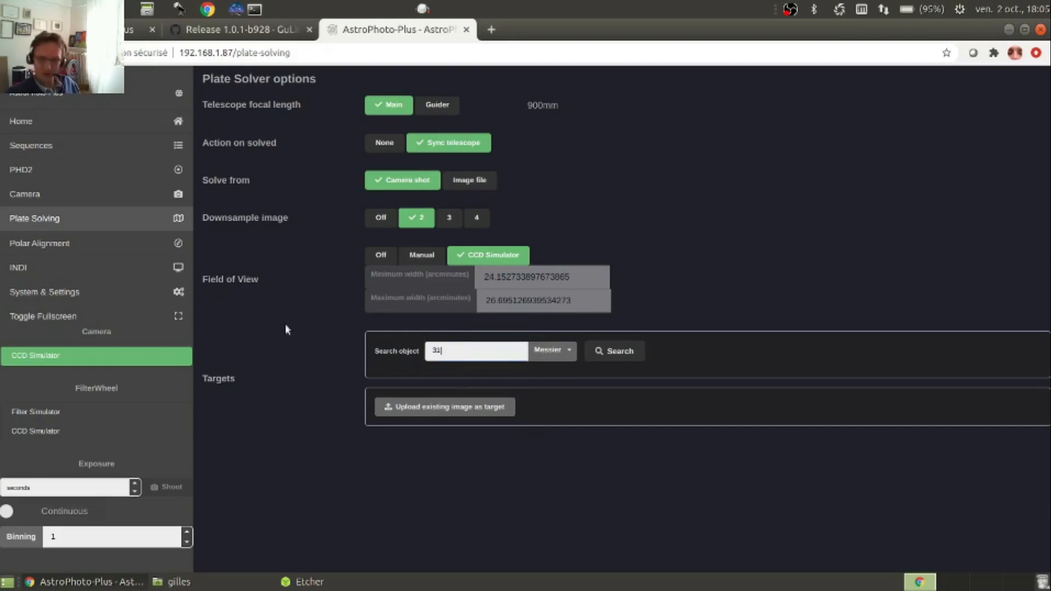
Search the Messier catalogue for object 31 and add M 31 as a plate-solving target
click(602, 351)
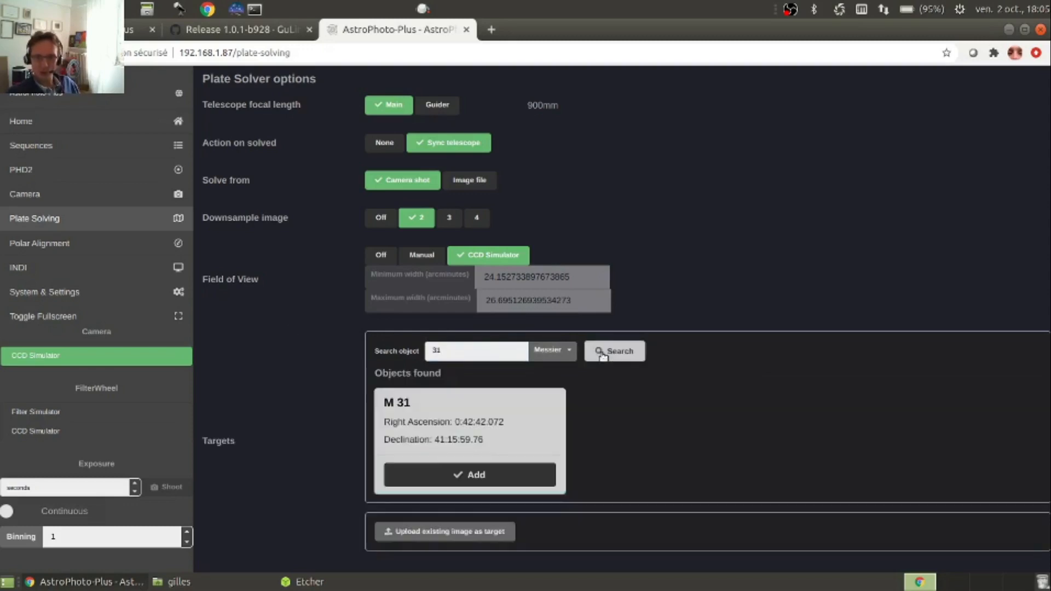
click(485, 475)
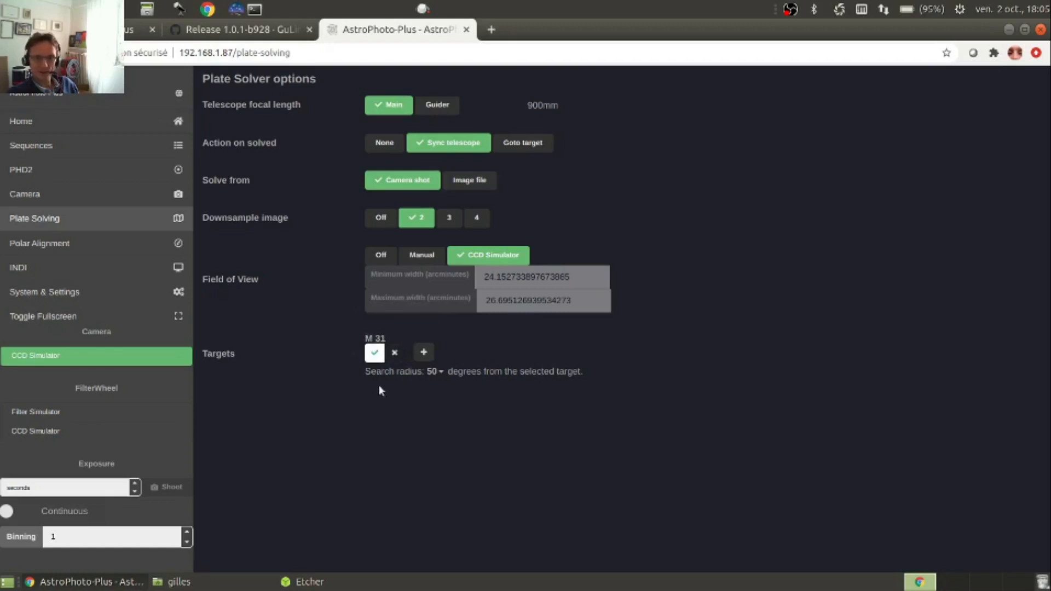
Add a second plate-solving target by finding object 17 in the Messier catalogue
click(424, 353)
click(496, 350)
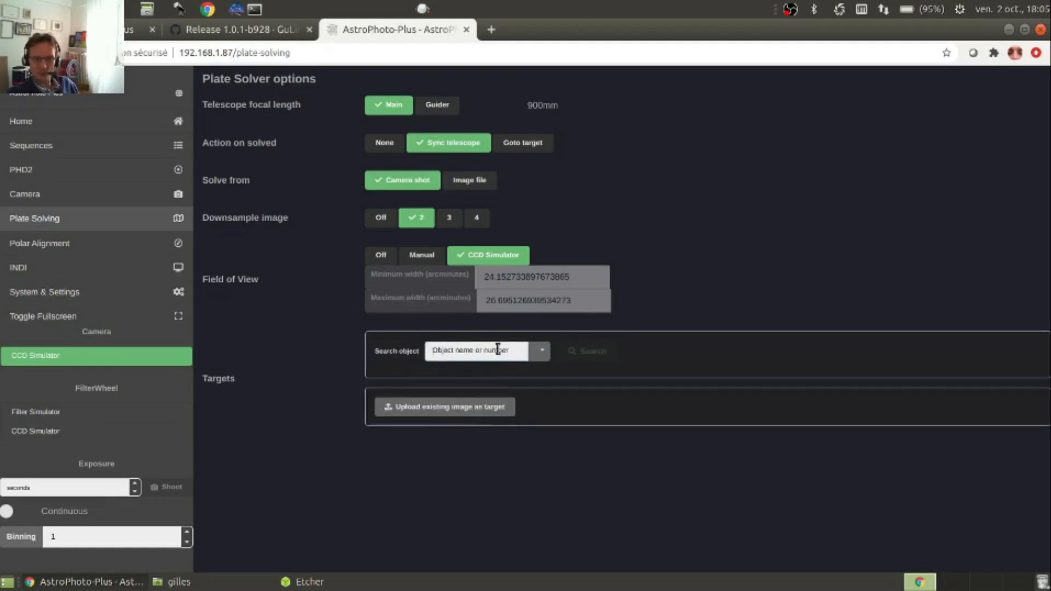
text(17)
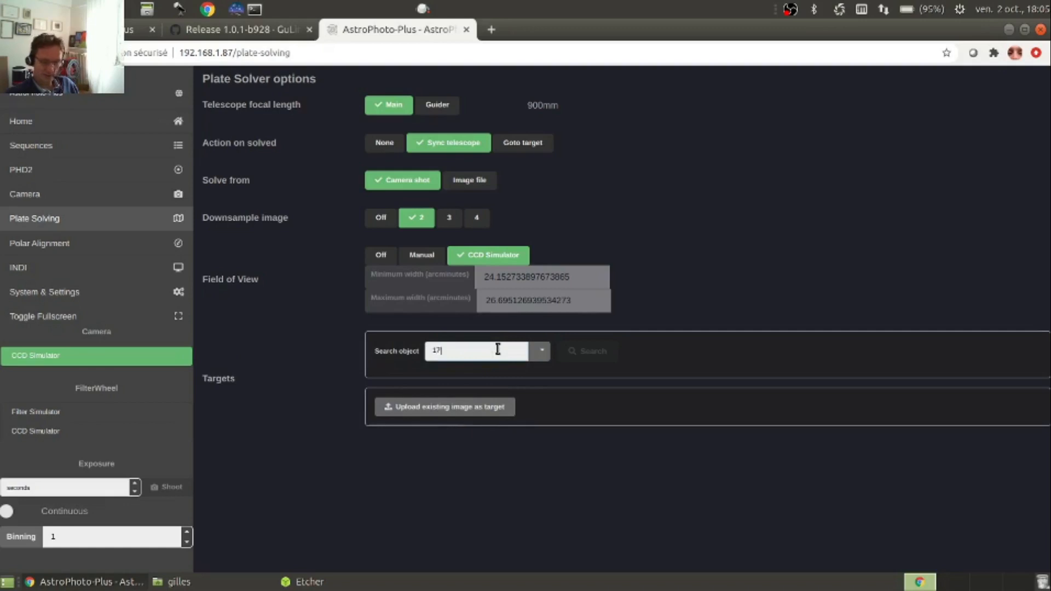
click(542, 351)
click(567, 404)
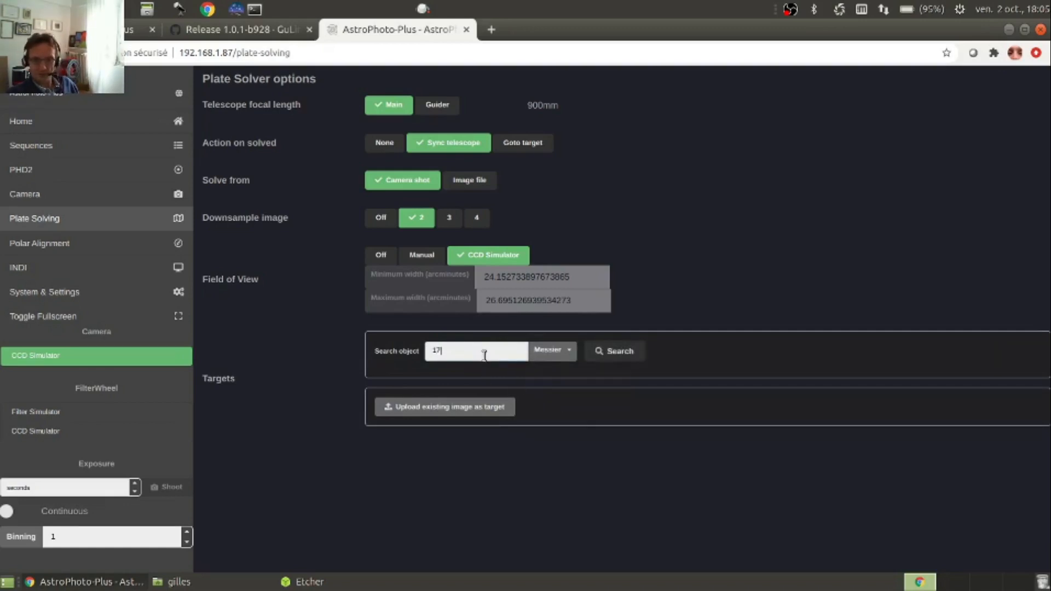
click(623, 356)
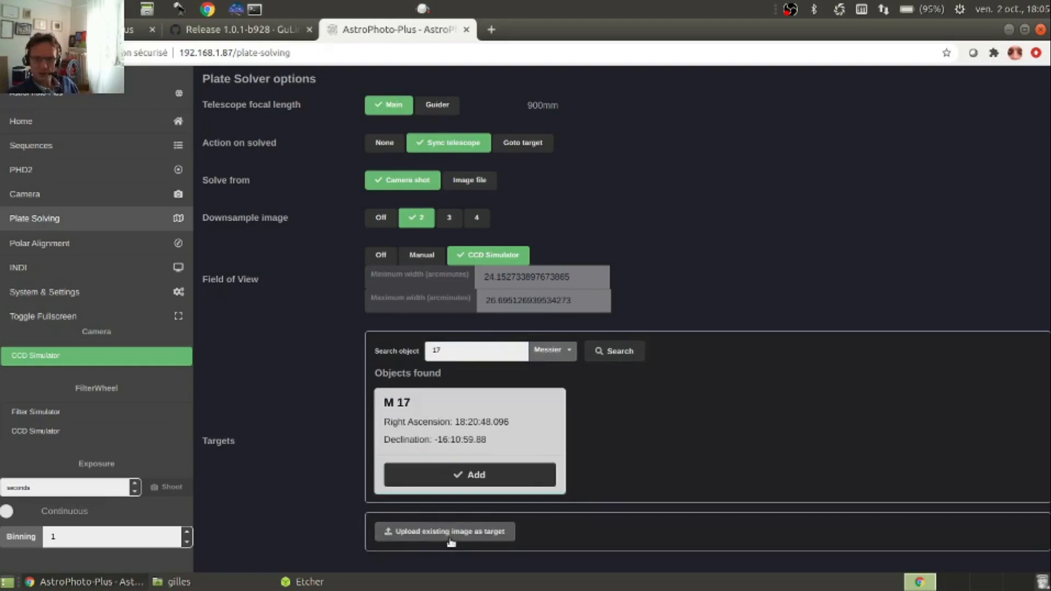
click(480, 476)
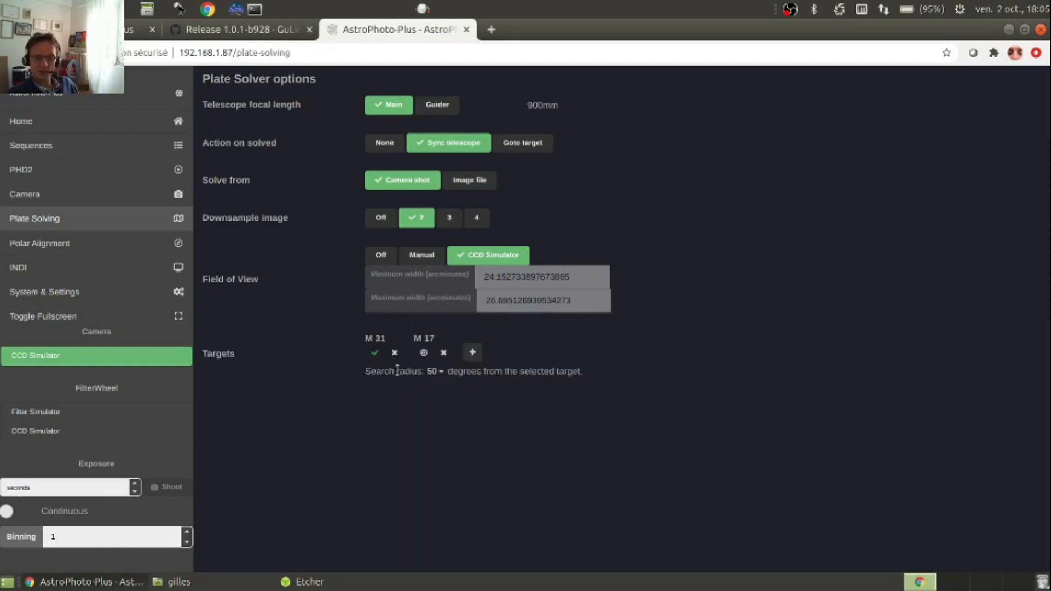
Set the action on solved to Goto target and start plate solving on M 31 with a 2-second exposure
click(424, 354)
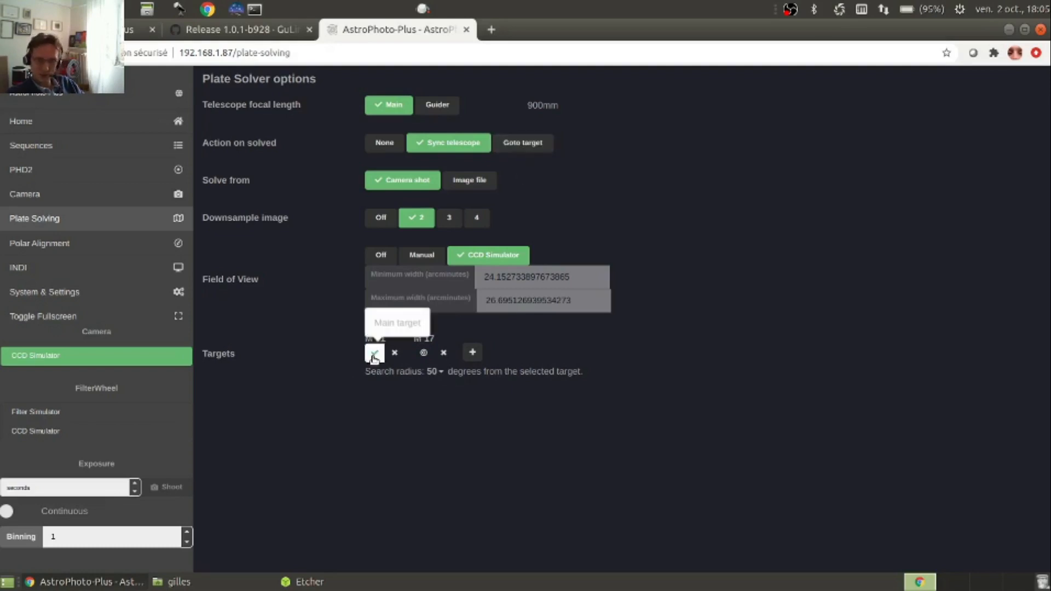
click(518, 145)
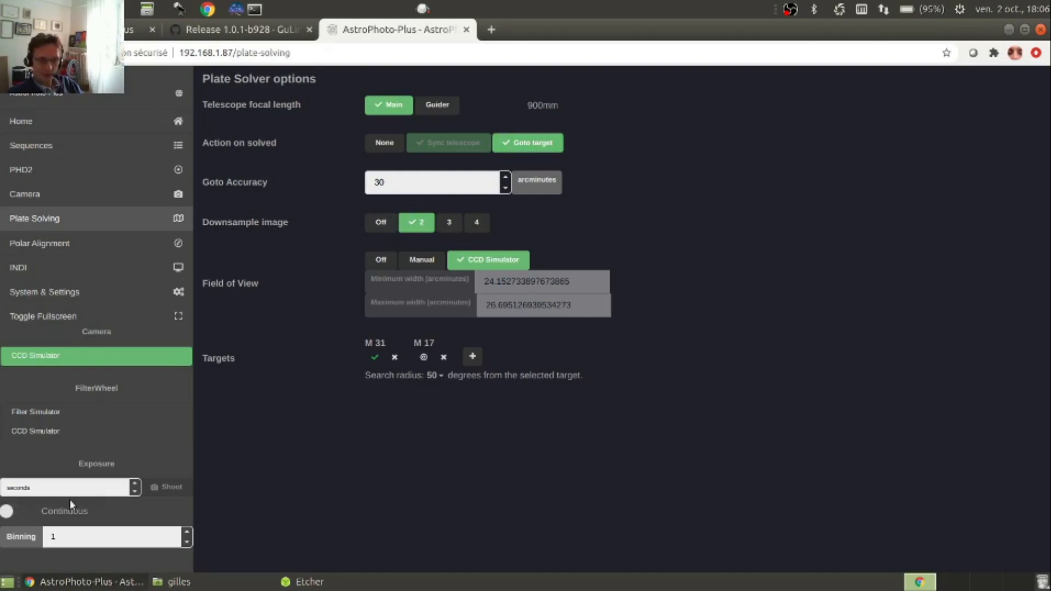
click(124, 486)
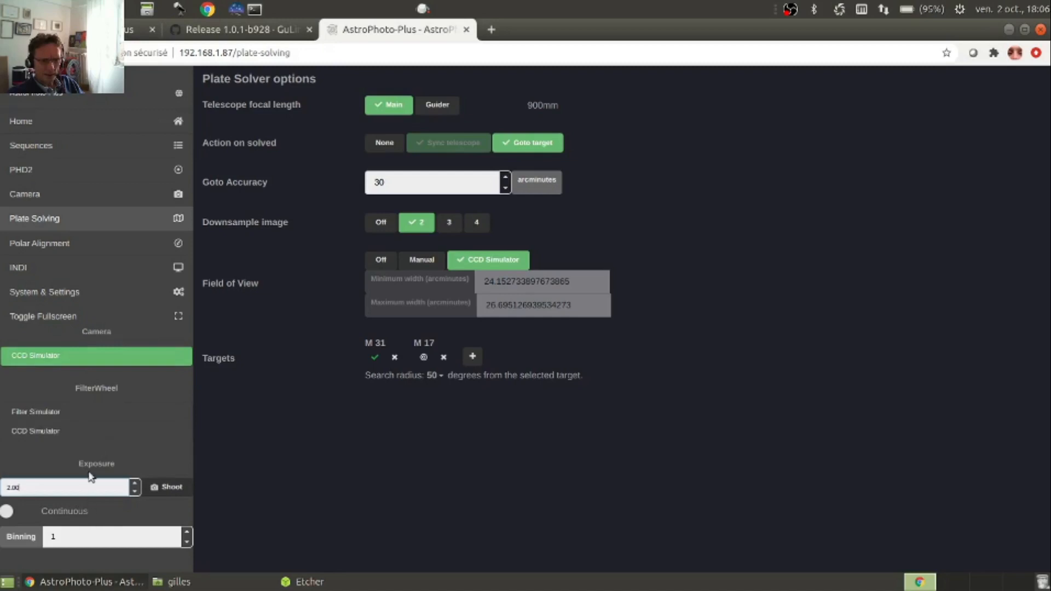
click(172, 488)
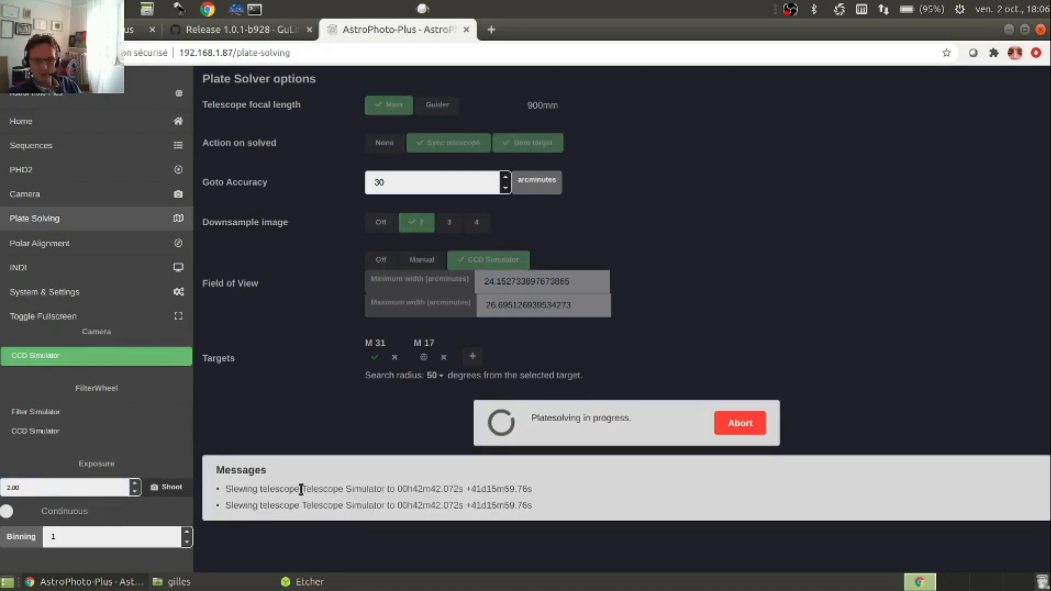
Follow the slewing and solving messages of the running plate solve, checking the Camera page in between
drag(225, 490, 535, 492)
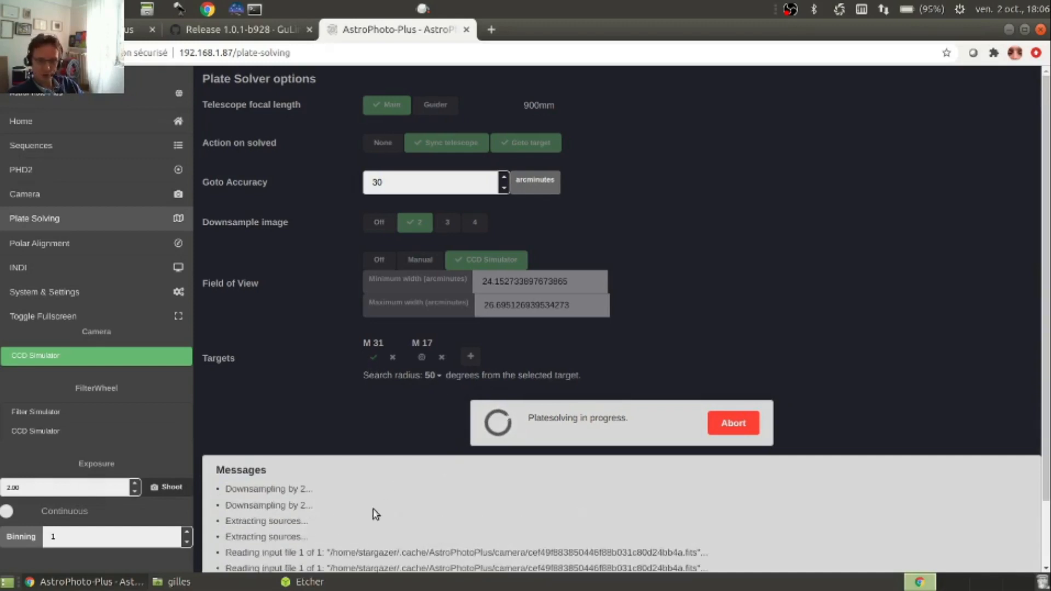
scroll(370, 511, down, 1)
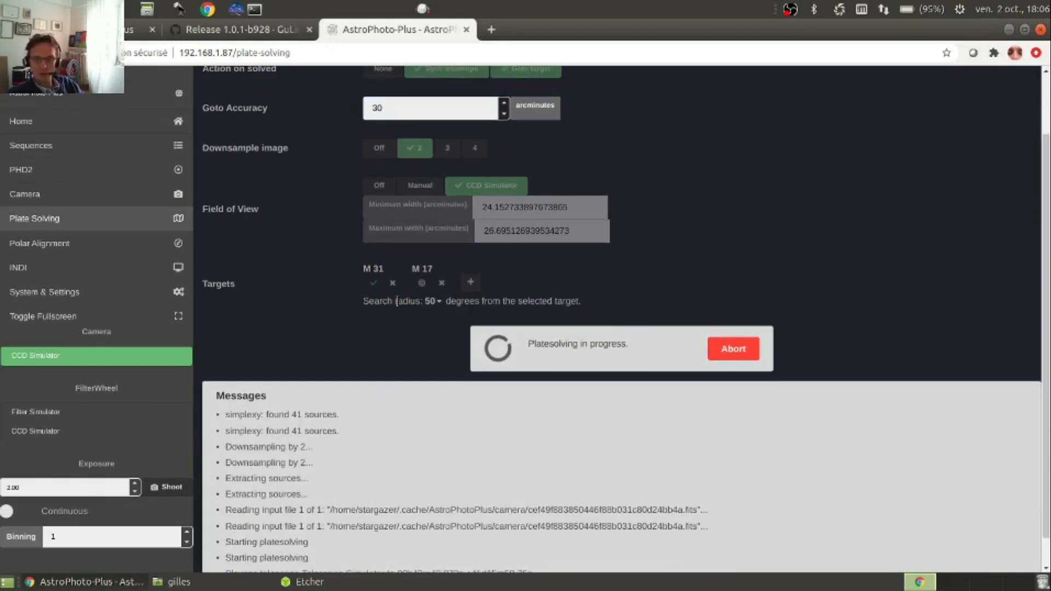
scroll(421, 306, up, 2)
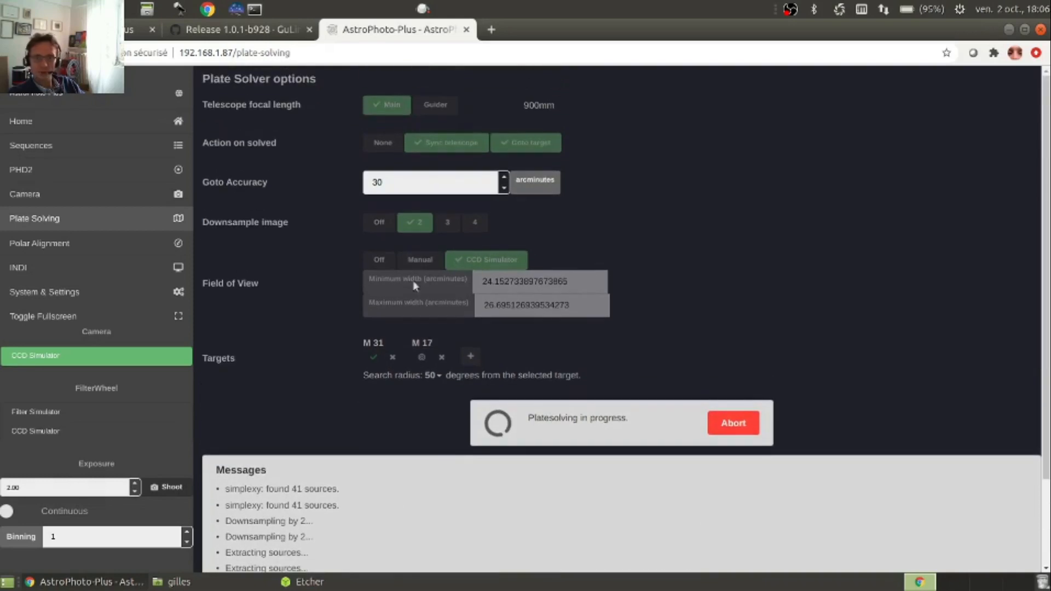
click(44, 202)
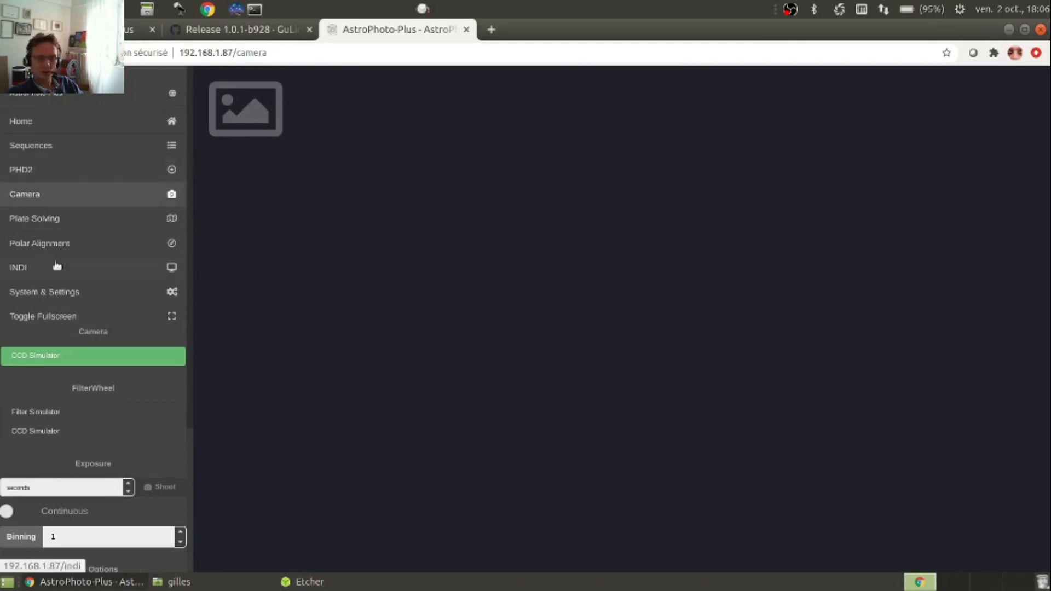
click(51, 218)
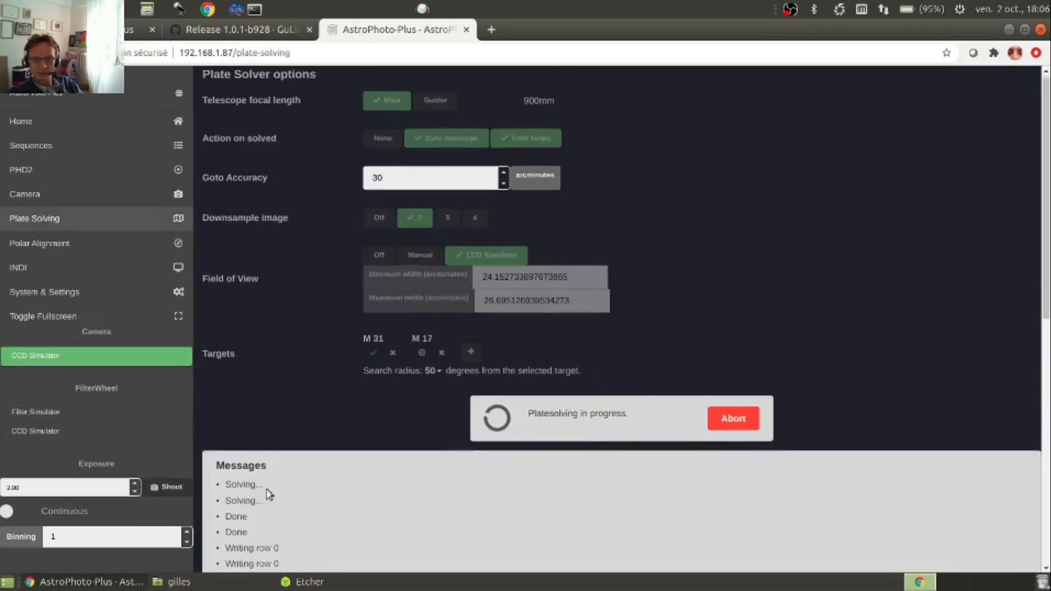
scroll(301, 458, down, 5)
scroll(314, 419, down, 3)
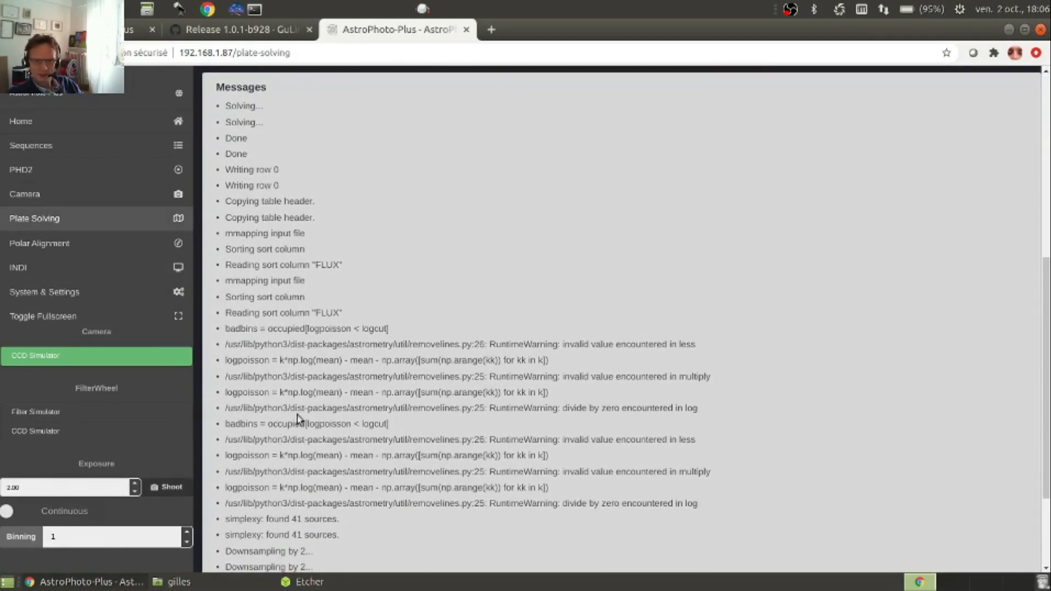
Review the plate-solving solution's coordinates, field size, scale and orientation, and the area below them
scroll(278, 440, up, 6)
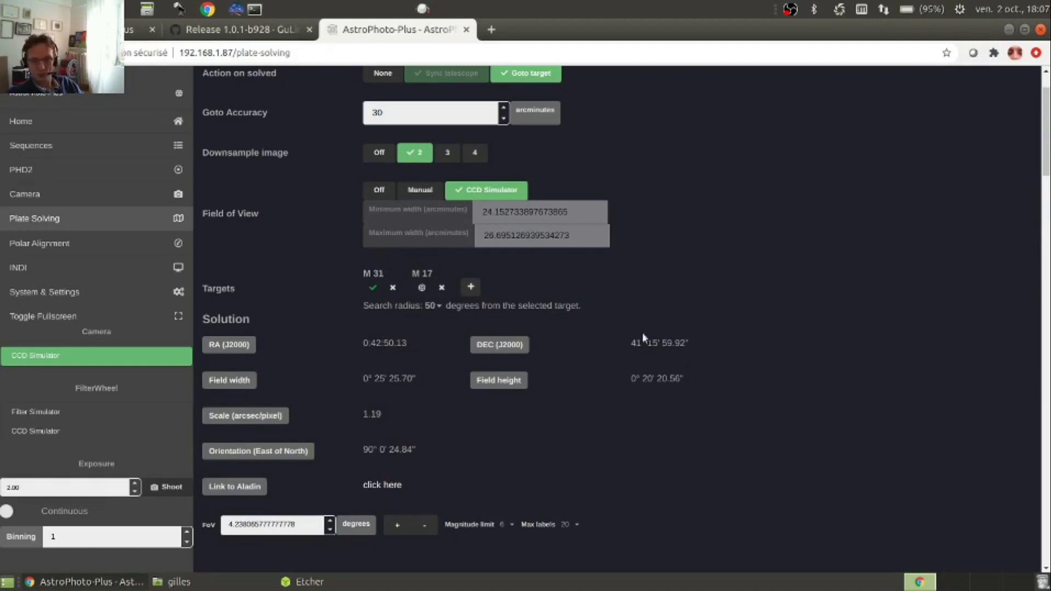
scroll(642, 332, down, 2)
scroll(618, 297, down, 3)
scroll(593, 280, down, 2)
scroll(586, 280, up, 6)
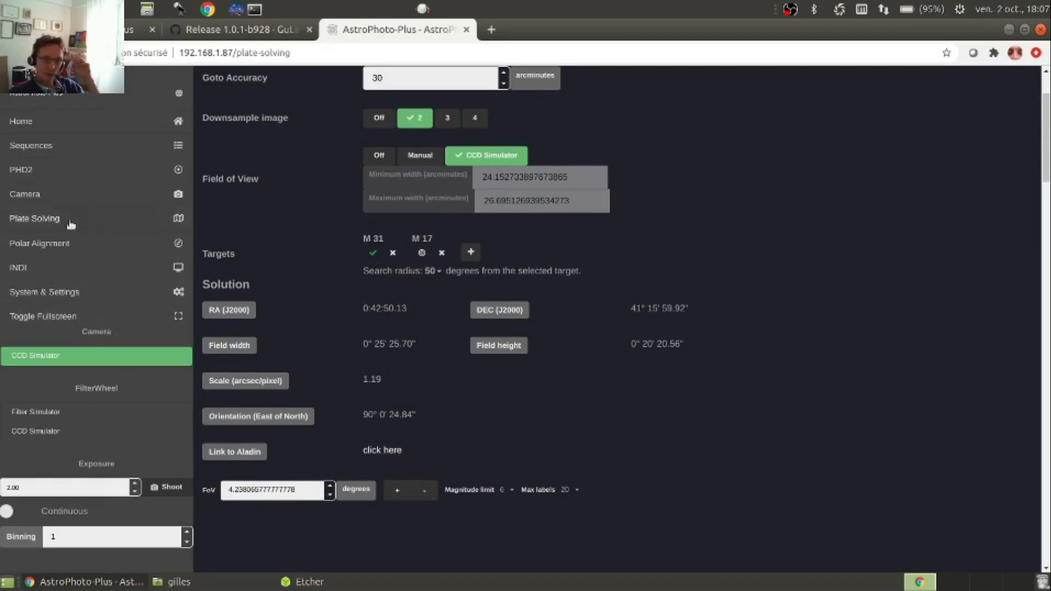
On the Camera page, shoot a 10-second exposure with the CCD Simulator and inspect the acquired star image
click(59, 202)
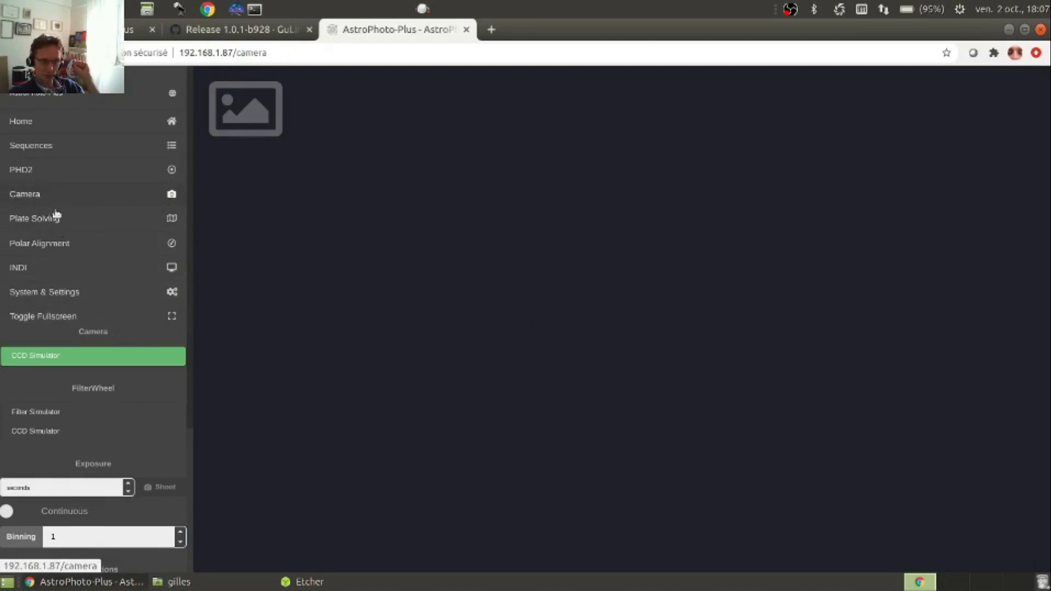
scroll(22, 216, down, 3)
click(41, 382)
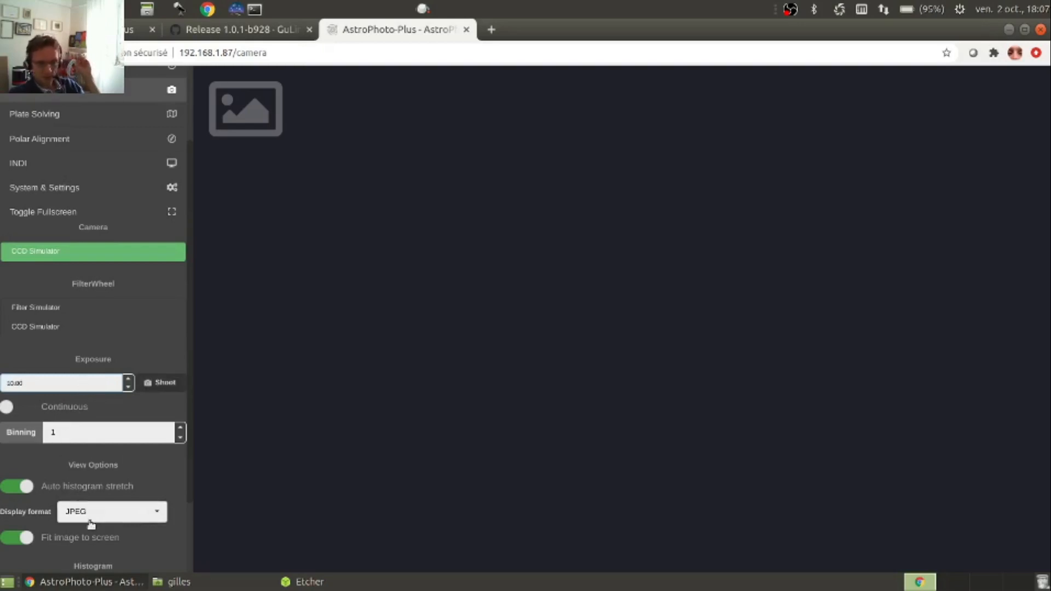
scroll(91, 489, down, 2)
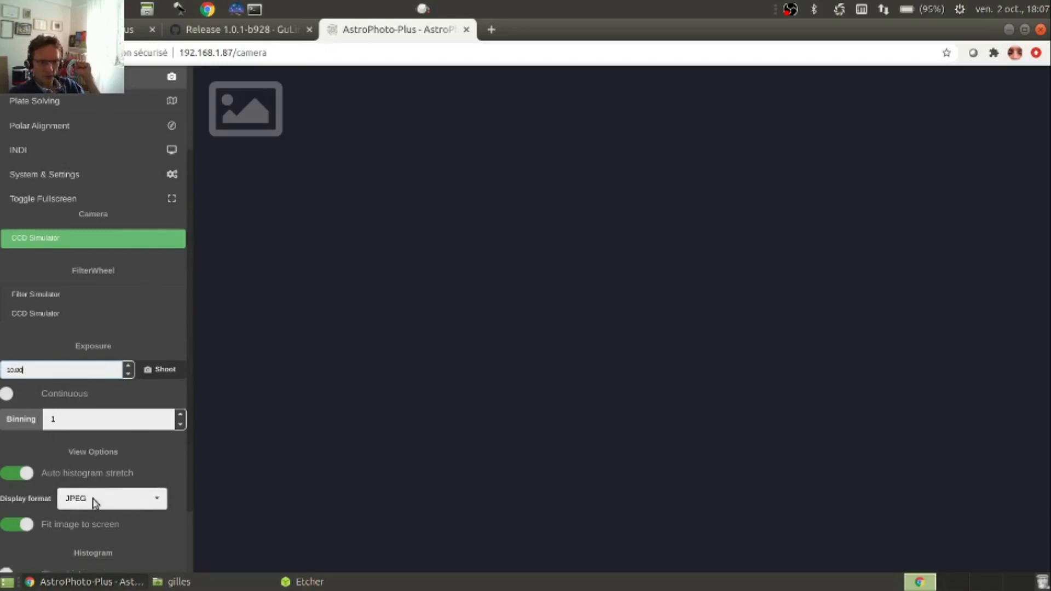
scroll(83, 451, up, 2)
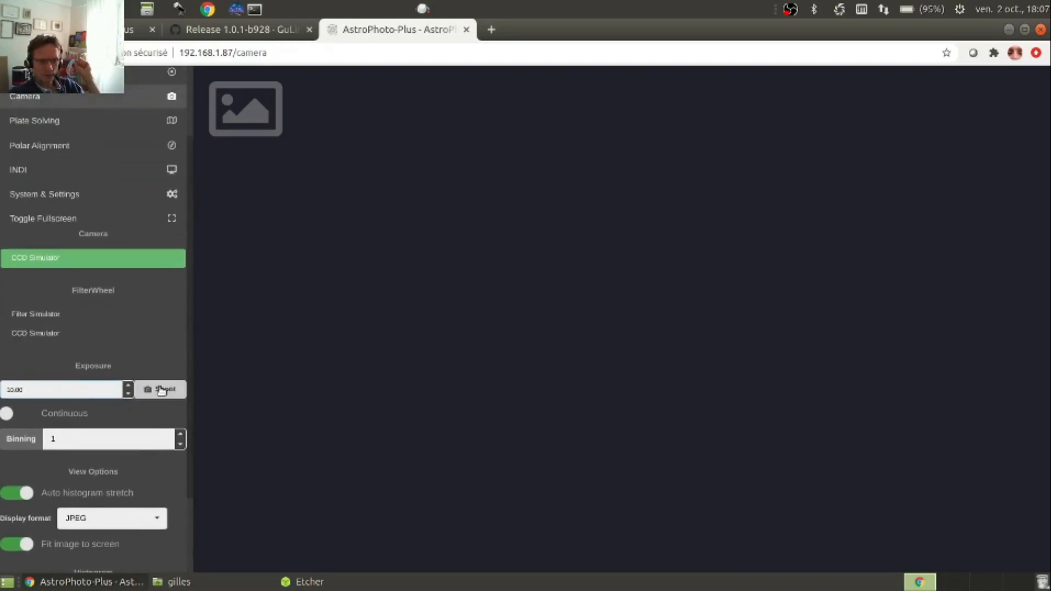
click(160, 390)
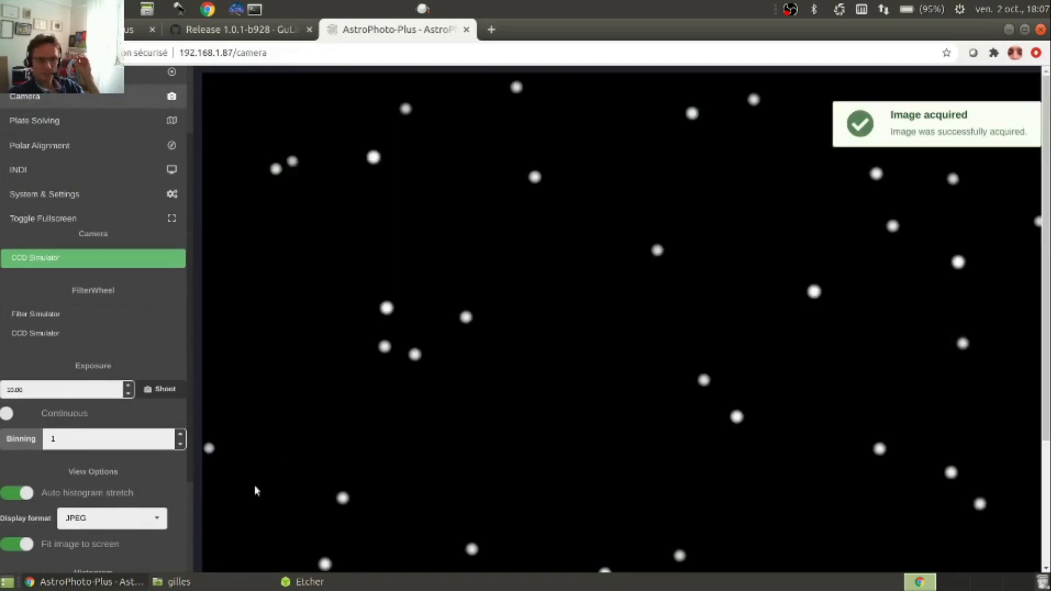
scroll(703, 272, down, 3)
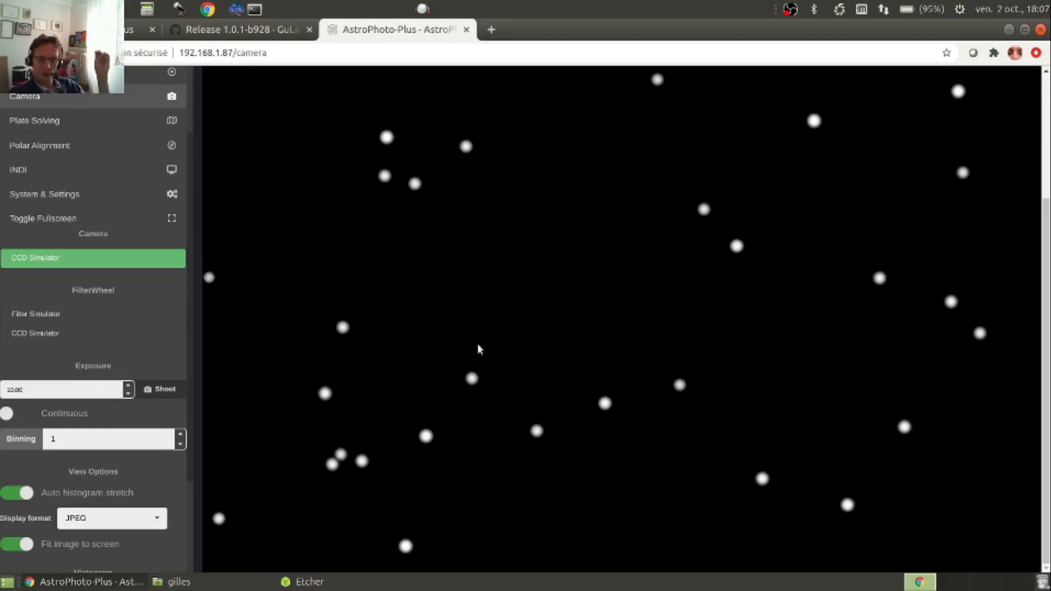
scroll(537, 382, up, 3)
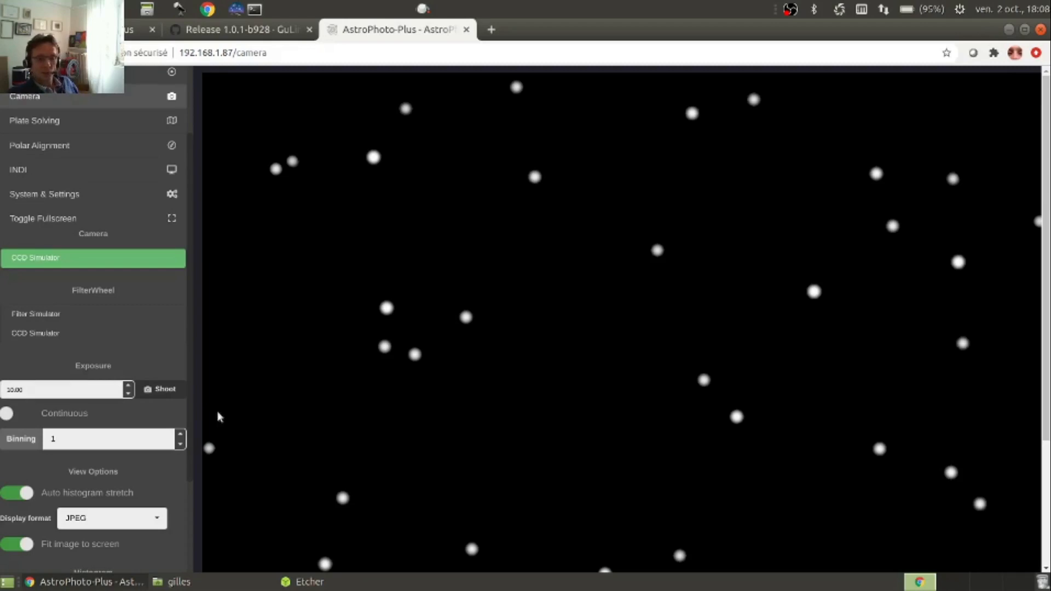
Show the histogram of the acquired image and look over the view, FITS download and ROI options
scroll(183, 417, down, 2)
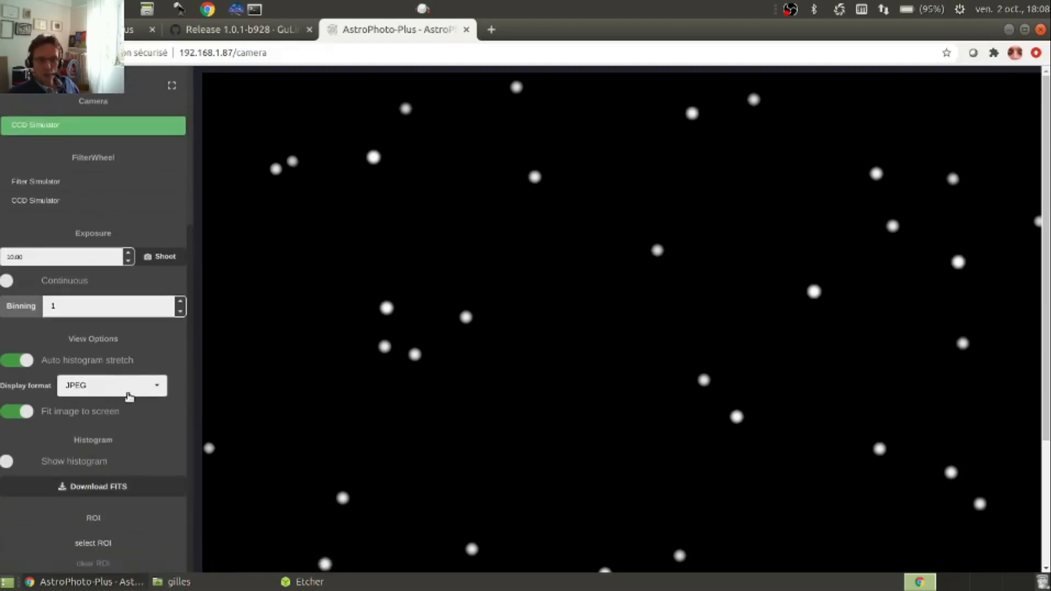
click(17, 462)
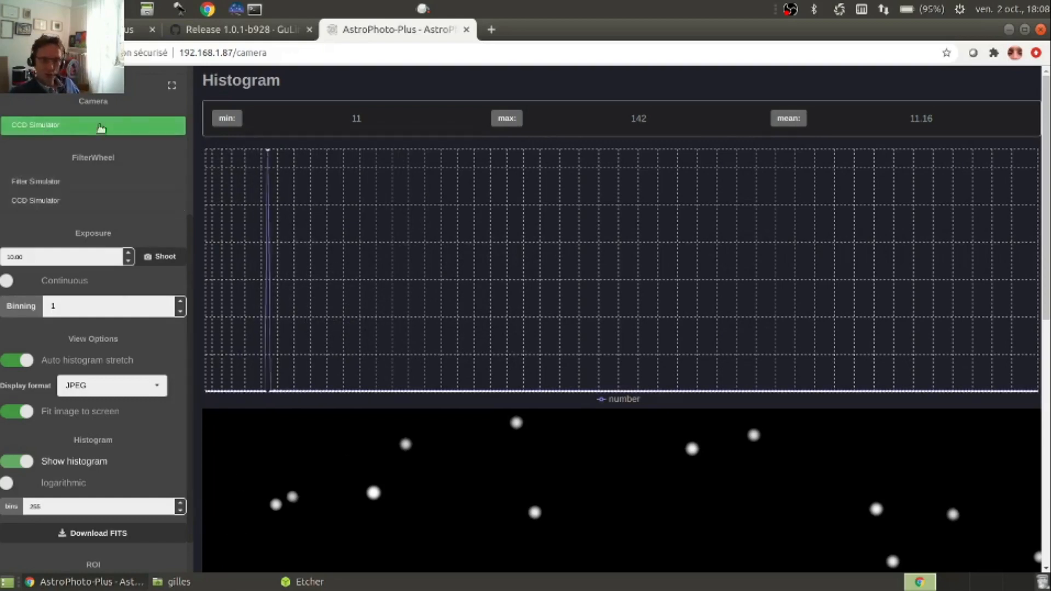
scroll(87, 219, up, 4)
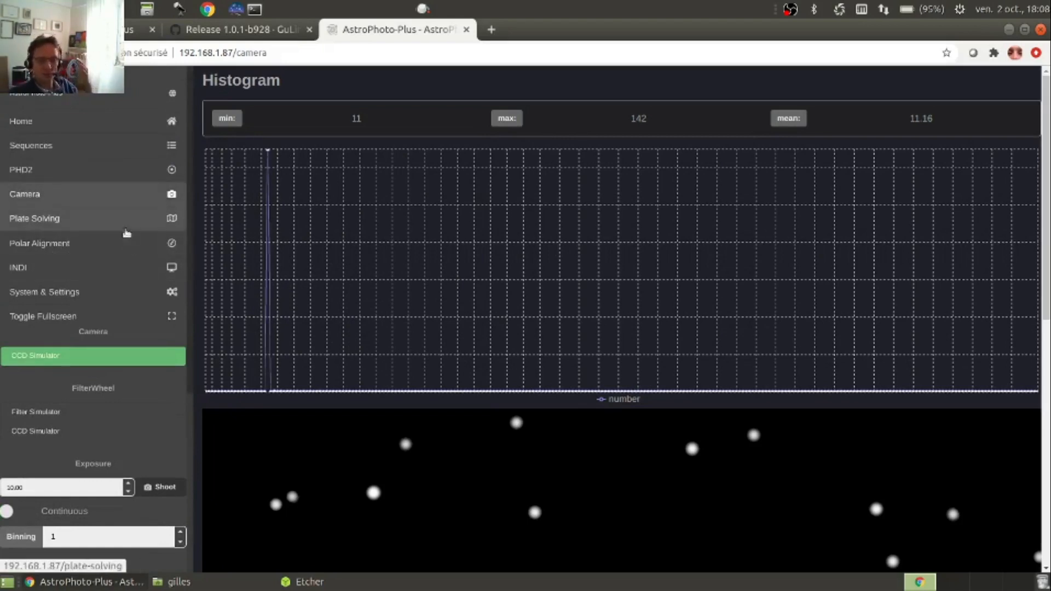
scroll(68, 302, down, 5)
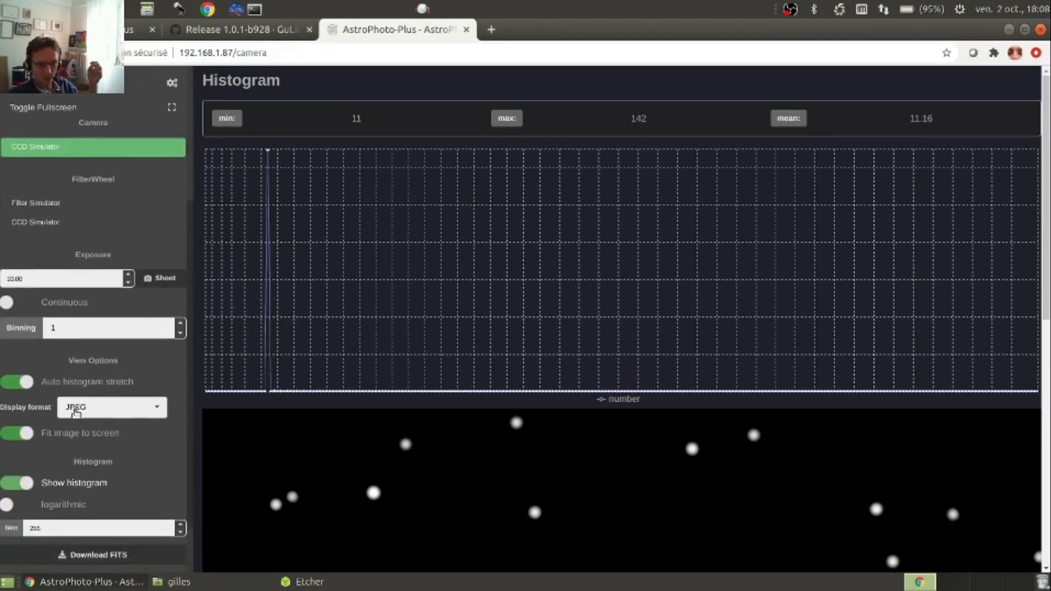
scroll(51, 430, down, 1)
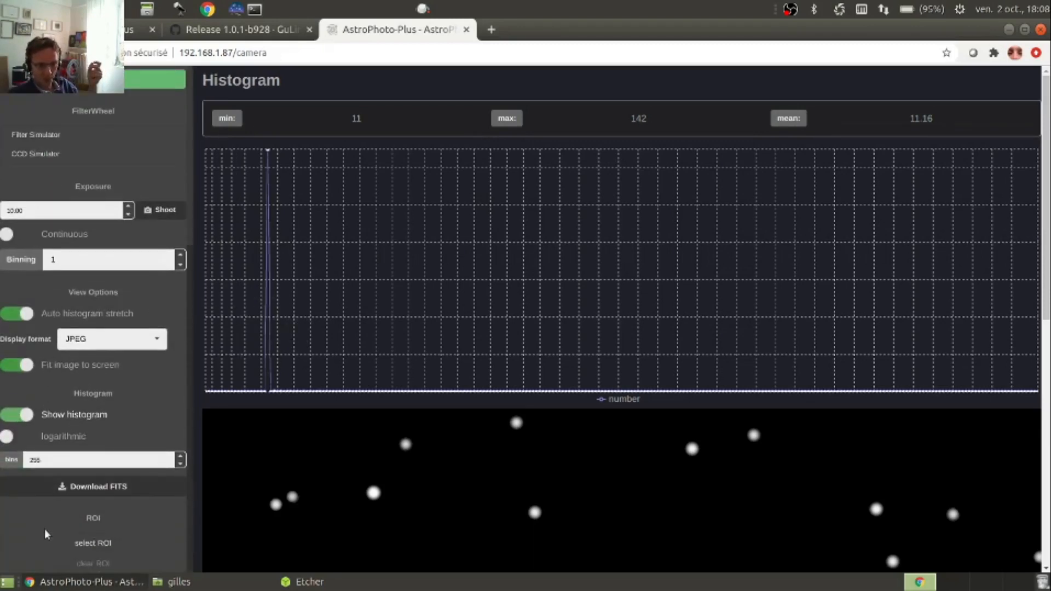
scroll(52, 489, down, 2)
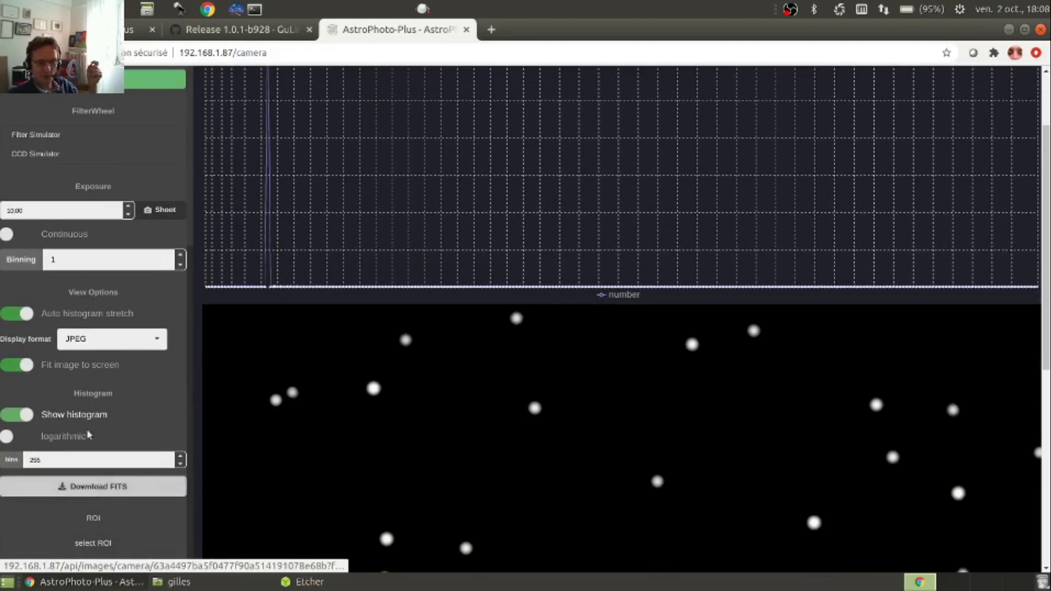
Return to the solution on the Plate Solving page
scroll(54, 263, up, 4)
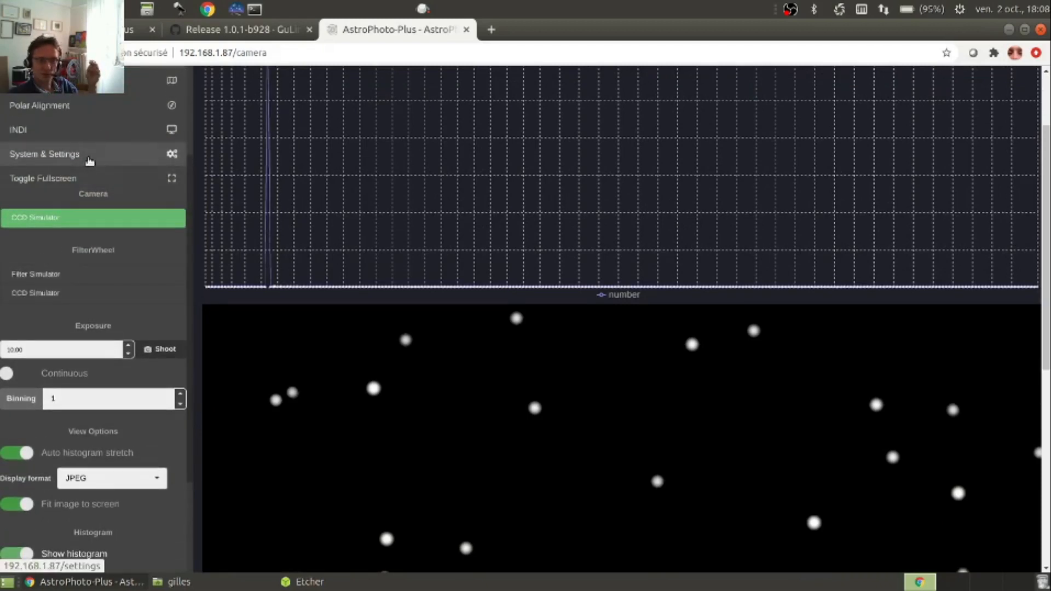
scroll(88, 166, up, 2)
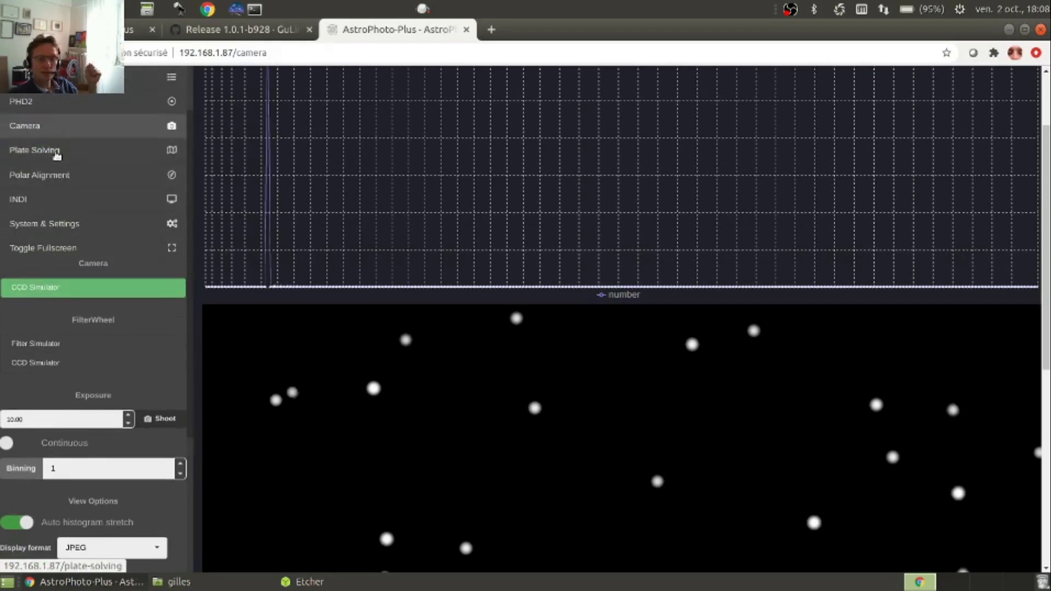
click(55, 153)
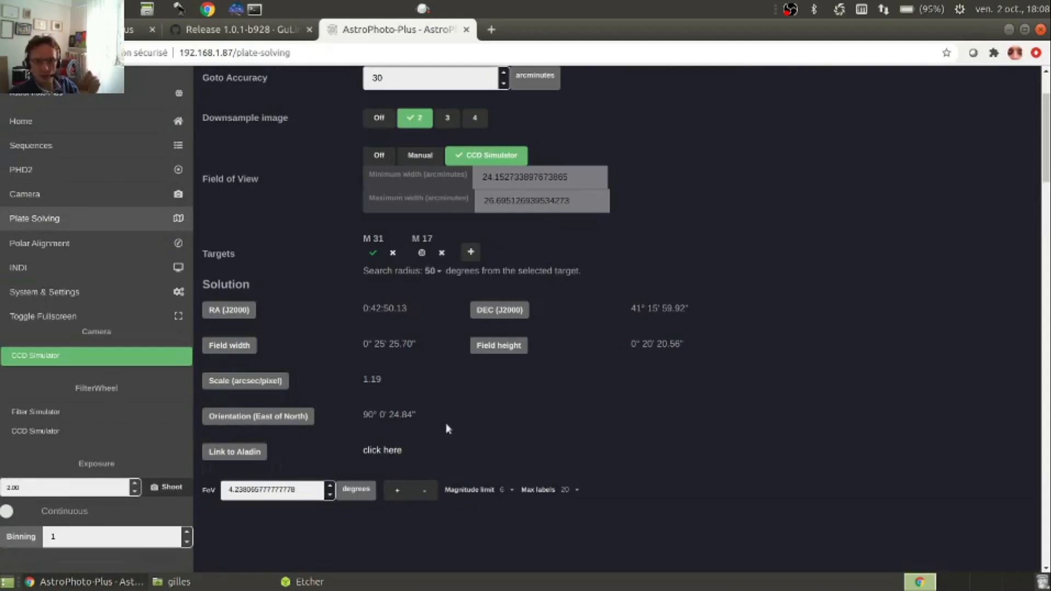
Examine the sky map below the plate-solving solution, comparing the solved field's red frame with the M 31 target marker
scroll(446, 429, down, 3)
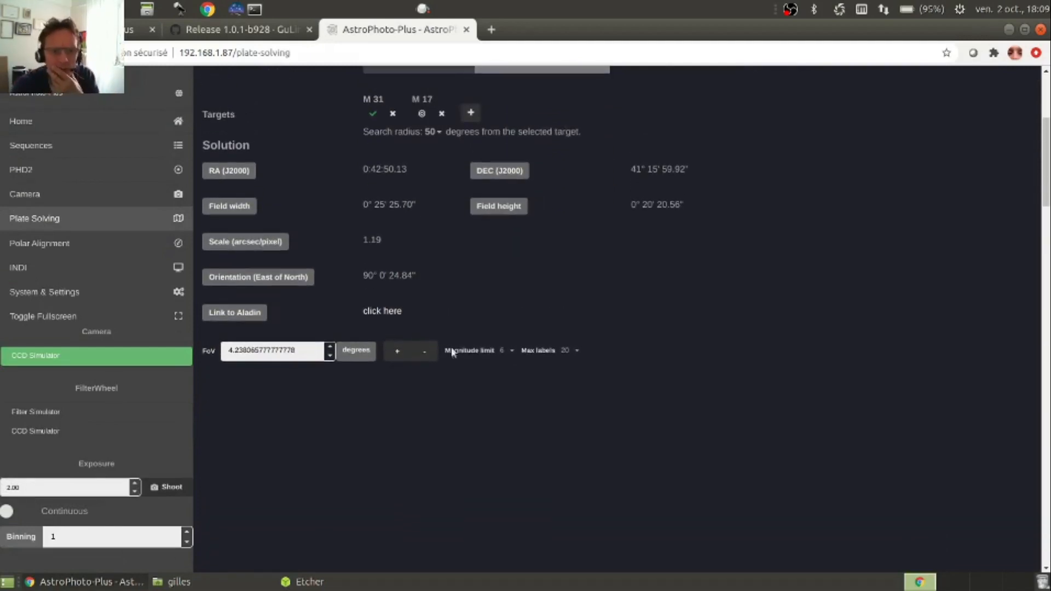
scroll(427, 253, up, 2)
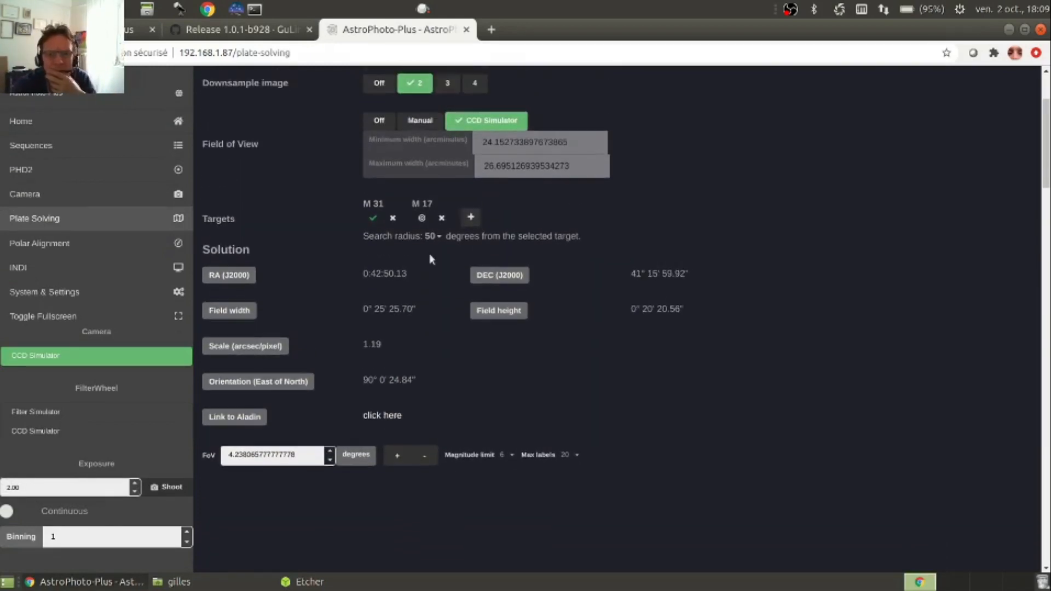
scroll(550, 251, down, 2)
scroll(335, 405, down, 7)
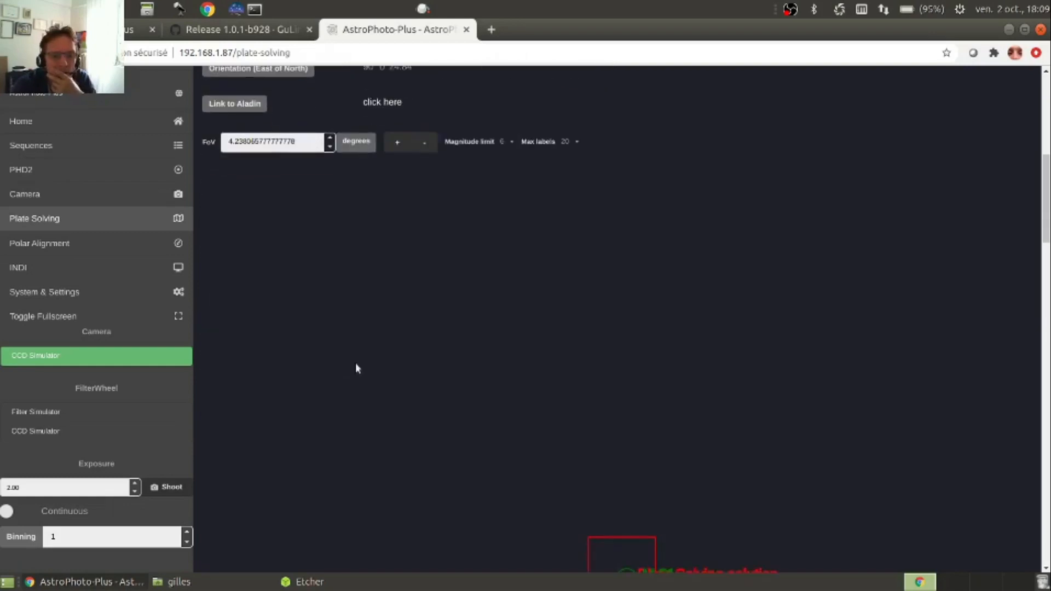
scroll(500, 362, up, 3)
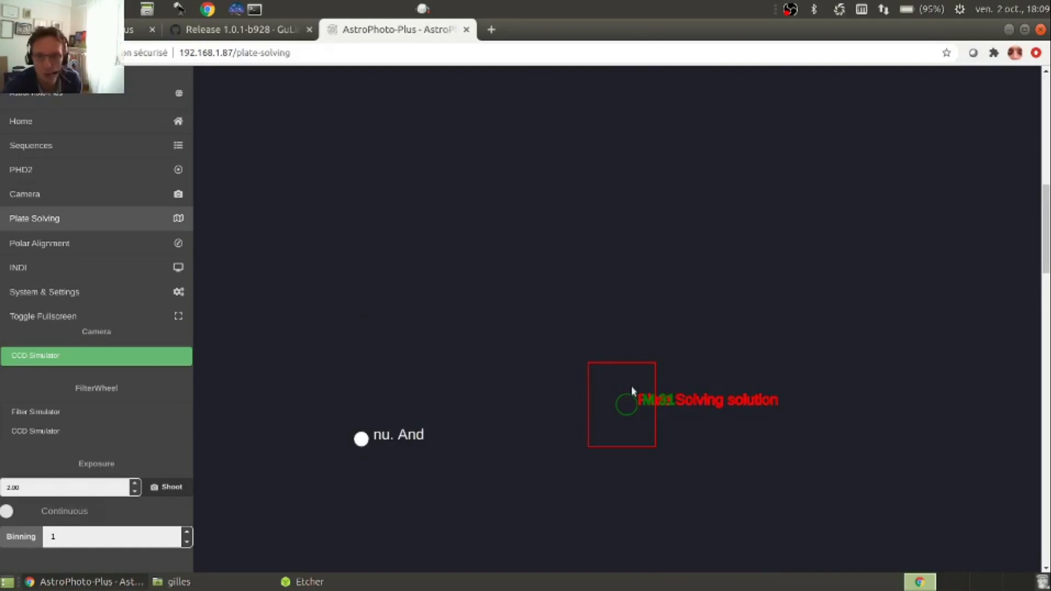
scroll(588, 357, down, 2)
key(ctrl+minus)
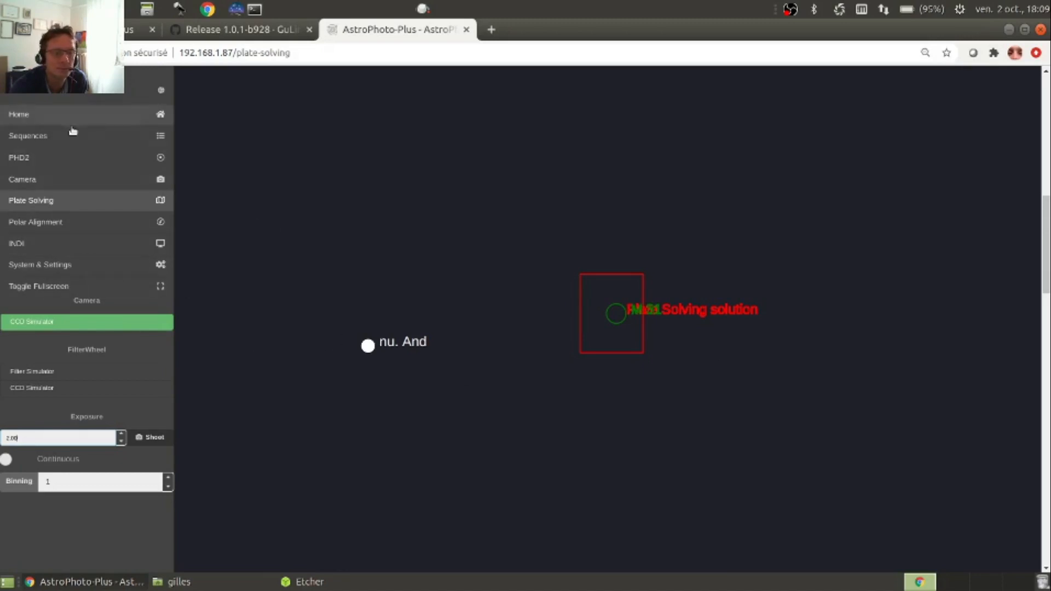
click(790, 9)
click(824, 94)
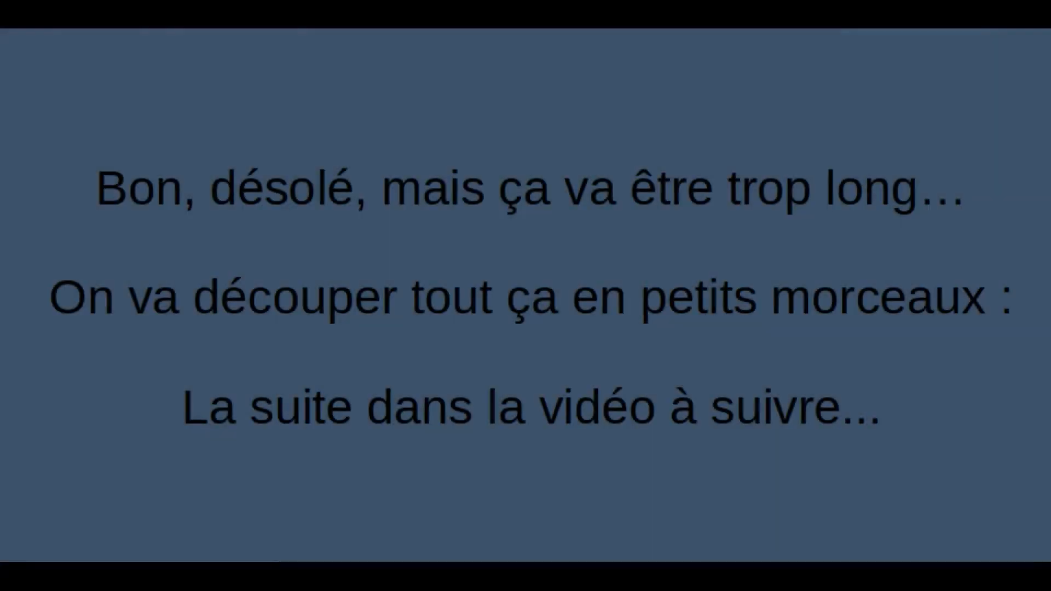